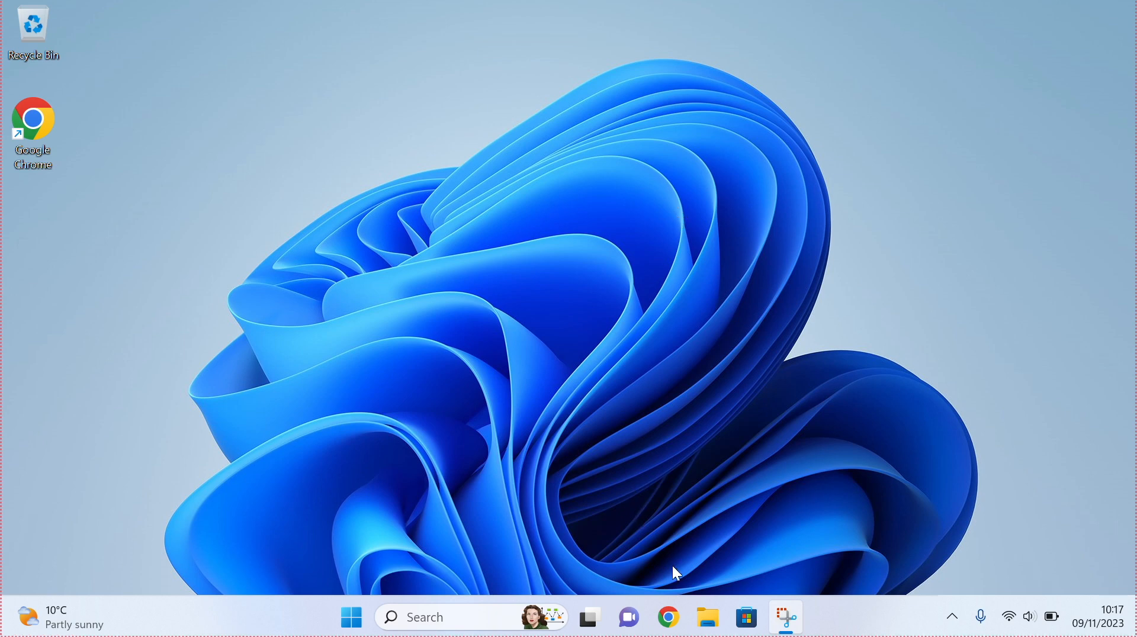
# - Open Google Chrome and search Google for r download
pyautogui.click(668, 621)
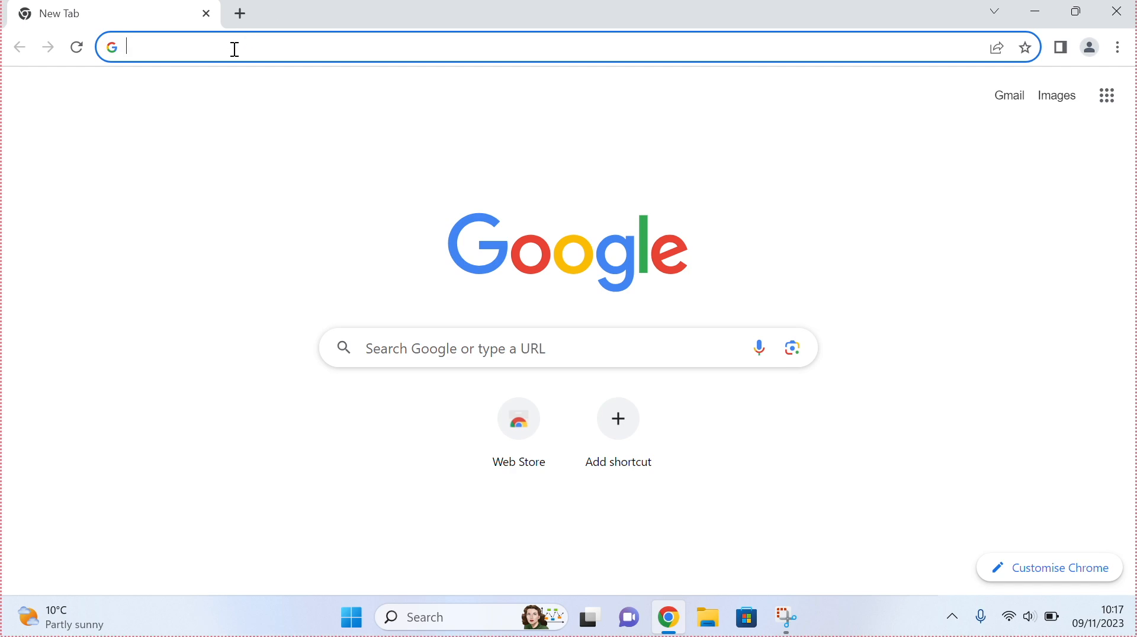
pyautogui.write('r')
pyautogui.press('Right')
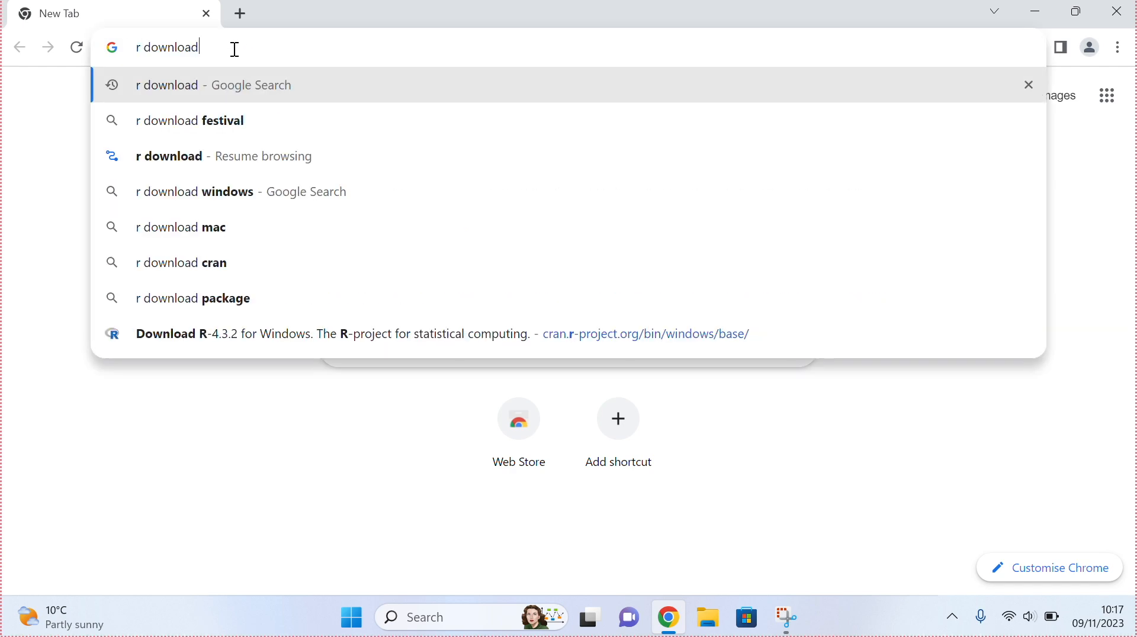
pyautogui.press('Return')
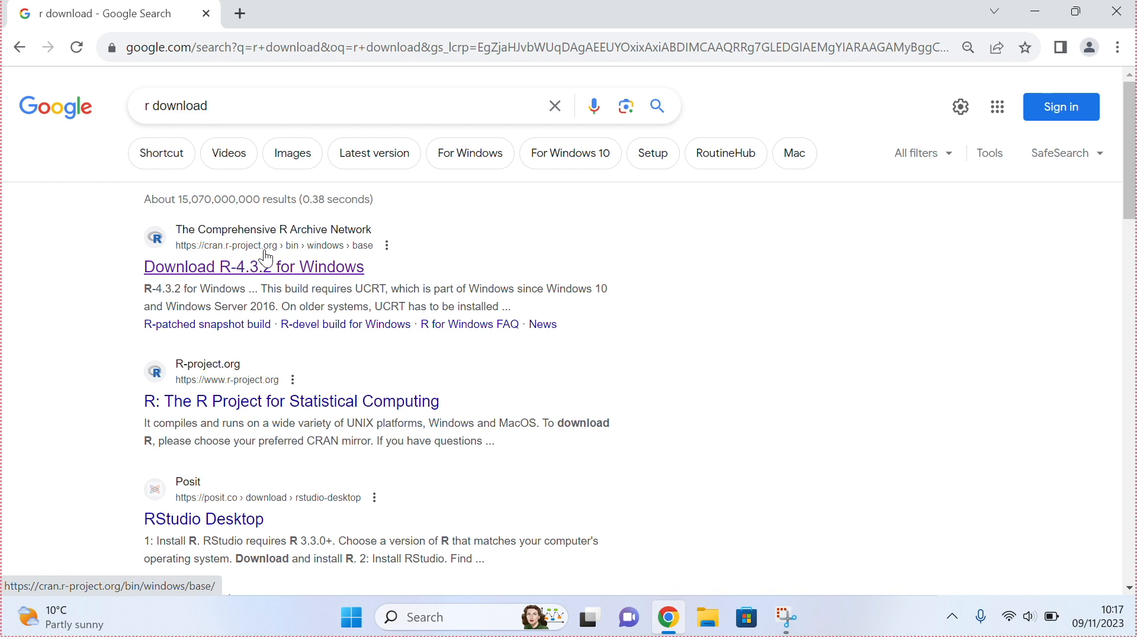
# - Open the CRAN result and download R-4.3.2 for Windows
pyautogui.click(267, 270)
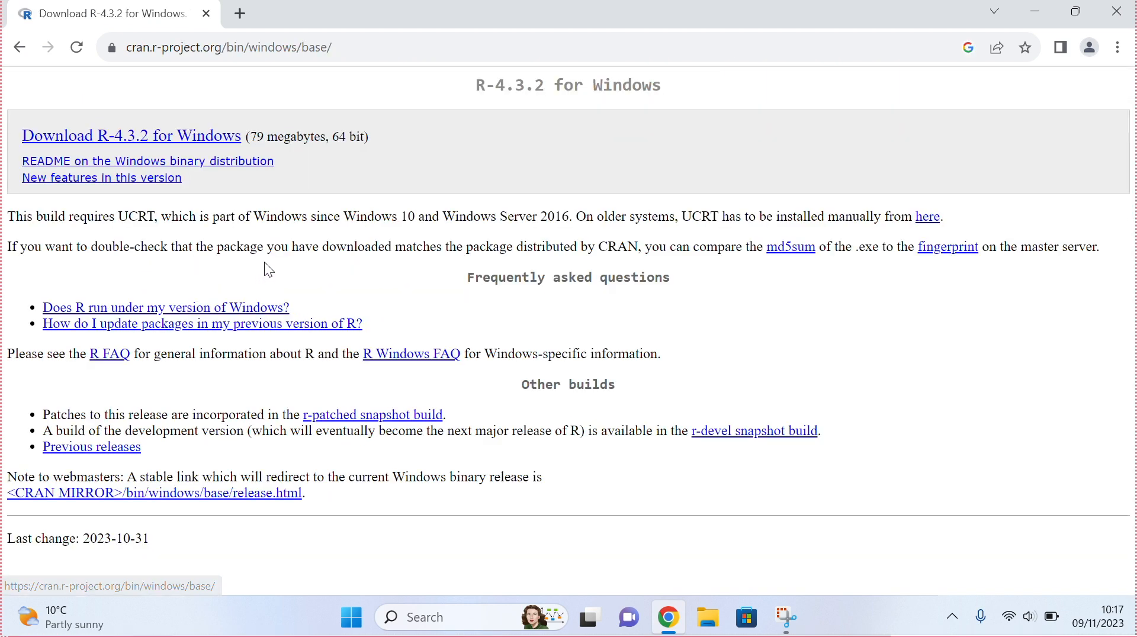
pyautogui.click(124, 149)
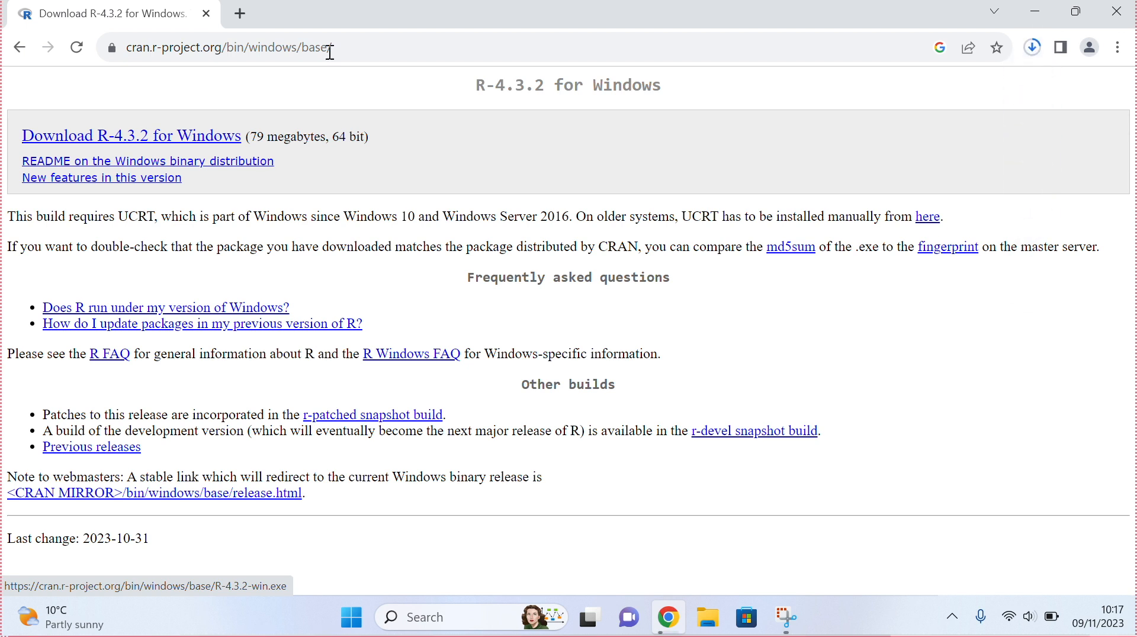
# - Show the downloaded R-4.3.2-win file in its folder and launch the installer
pyautogui.click(1031, 47)
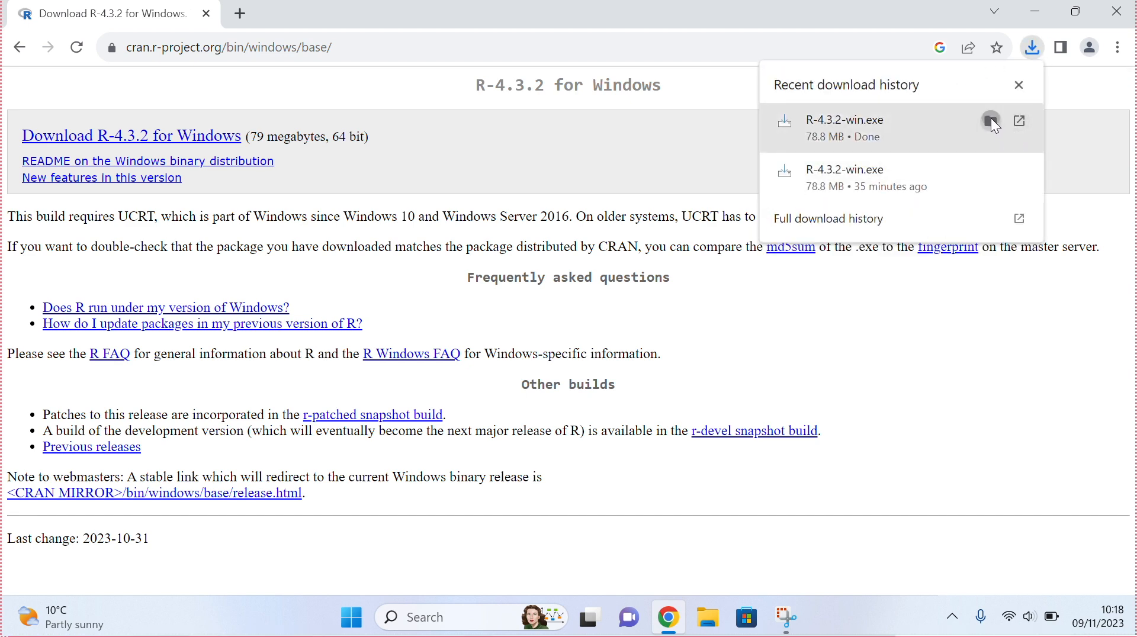
pyautogui.click(991, 122)
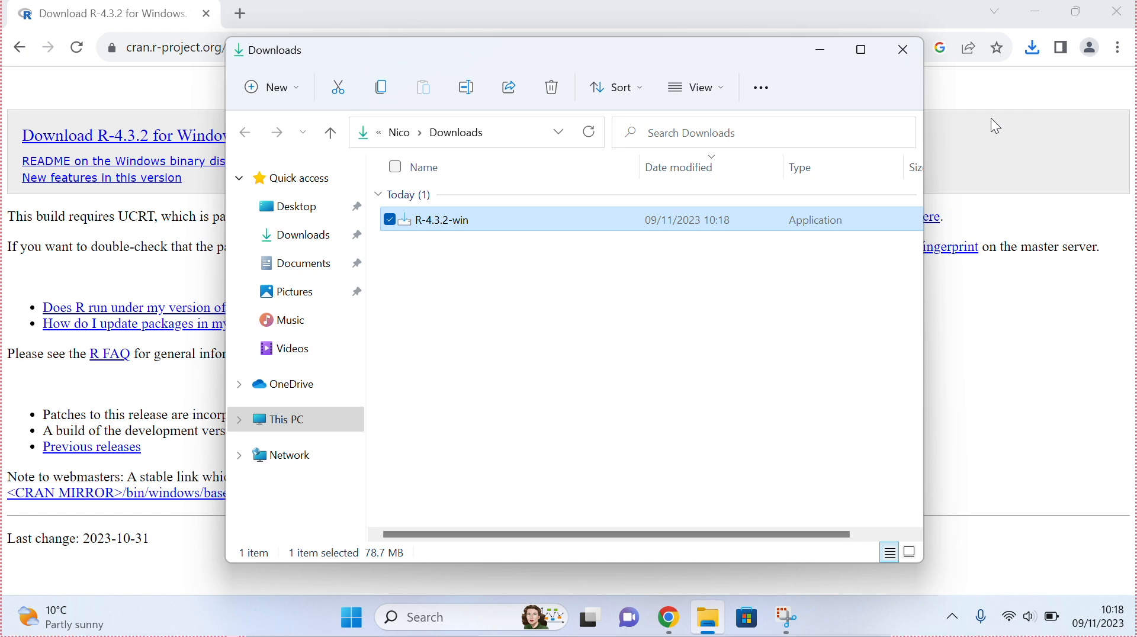
pyautogui.doubleClick(579, 225)
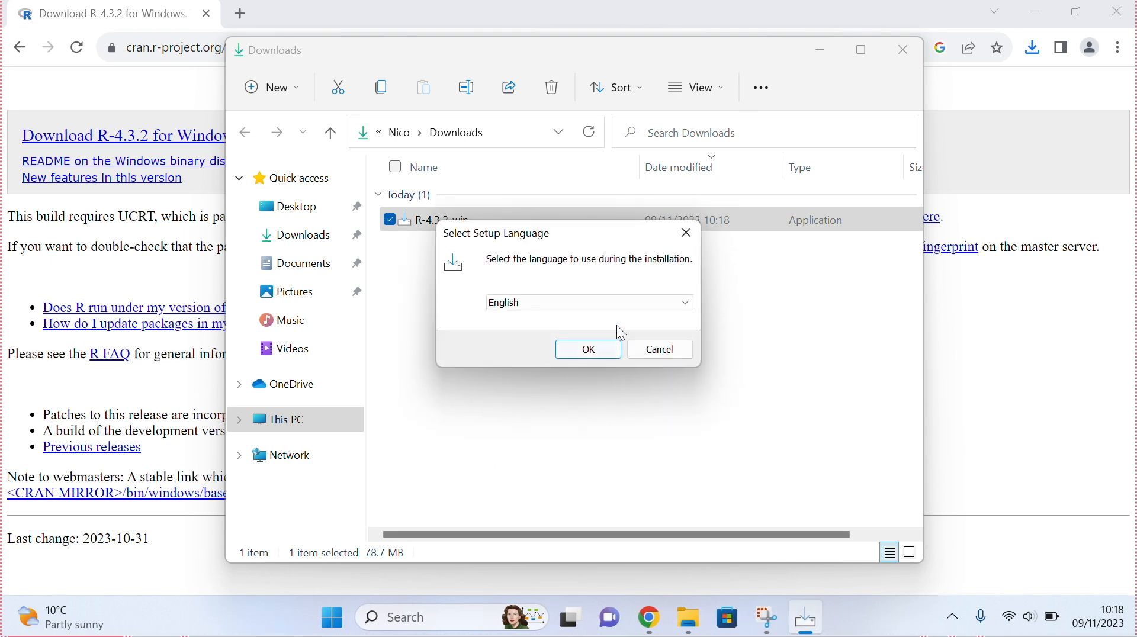
# - Install R for Windows 4.3.2 in English, accepting the default location, components, startup options and shortcuts
pyautogui.click(595, 354)
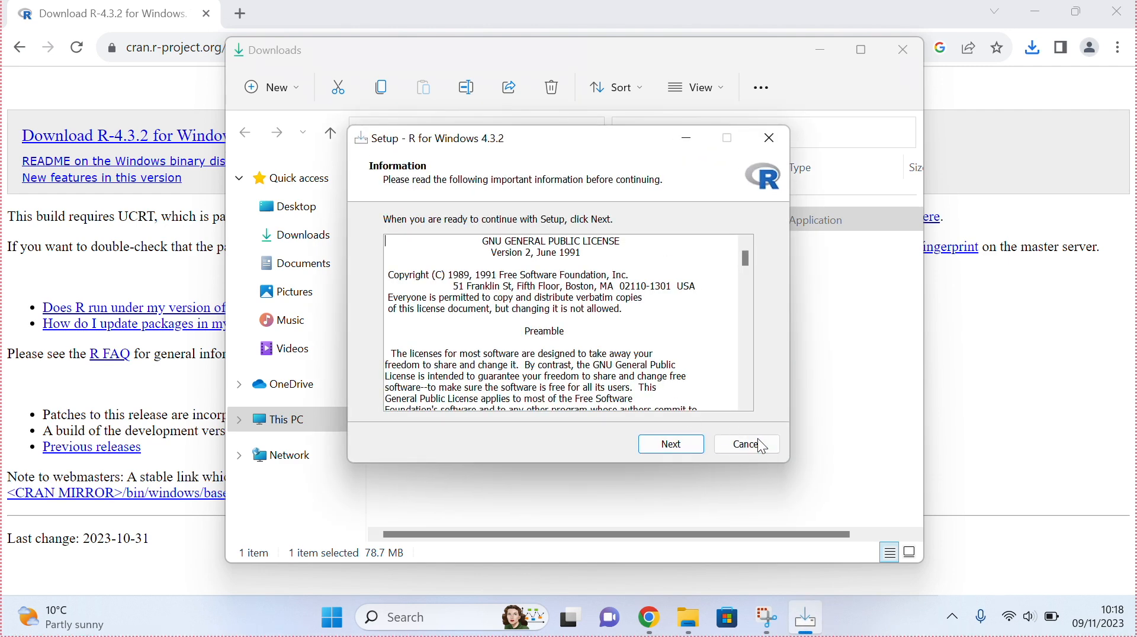
pyautogui.click(671, 451)
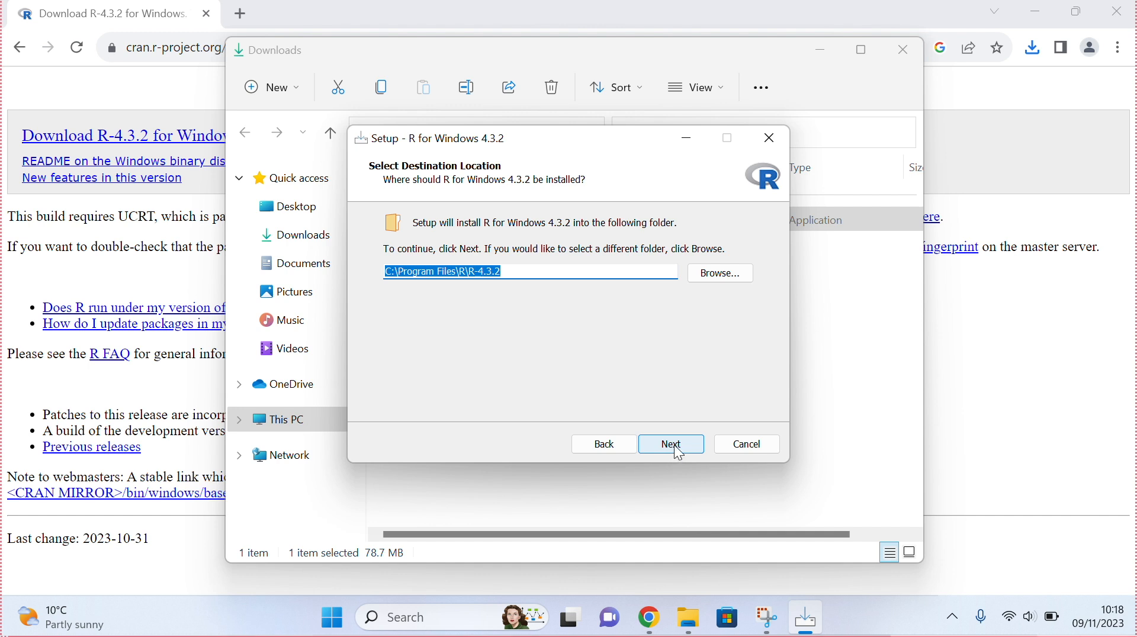
pyautogui.click(679, 454)
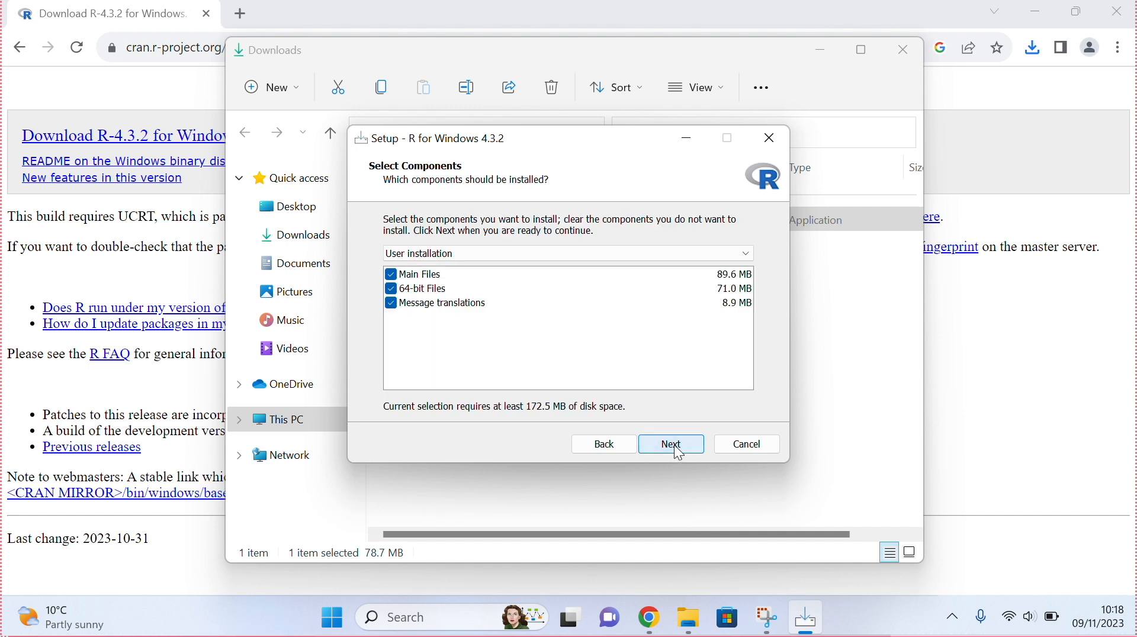
pyautogui.click(679, 454)
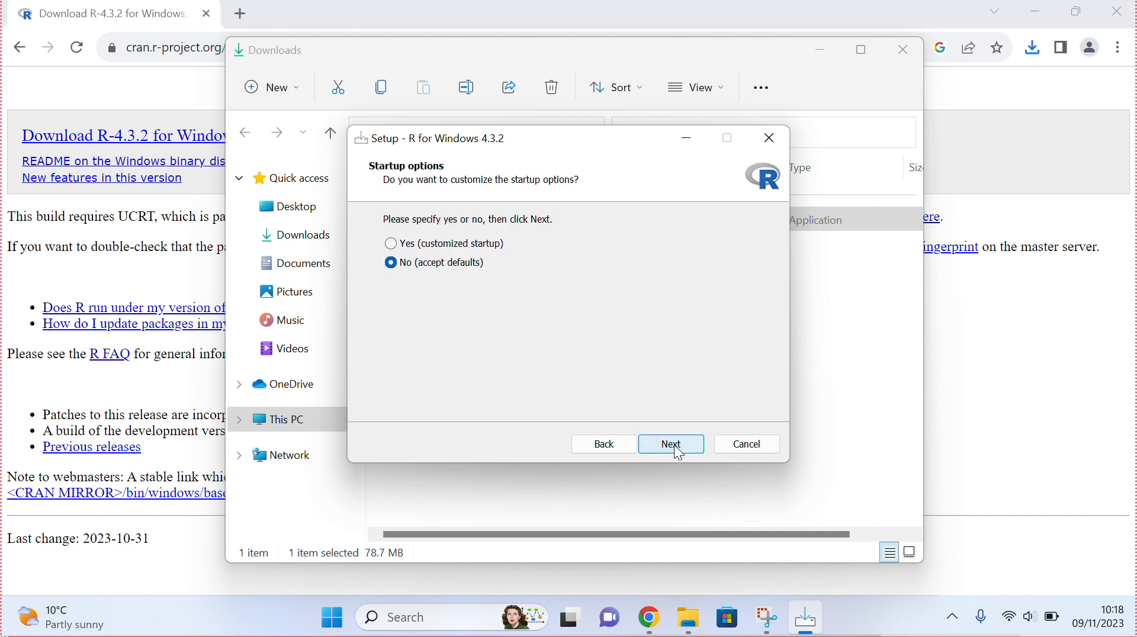
pyautogui.click(679, 454)
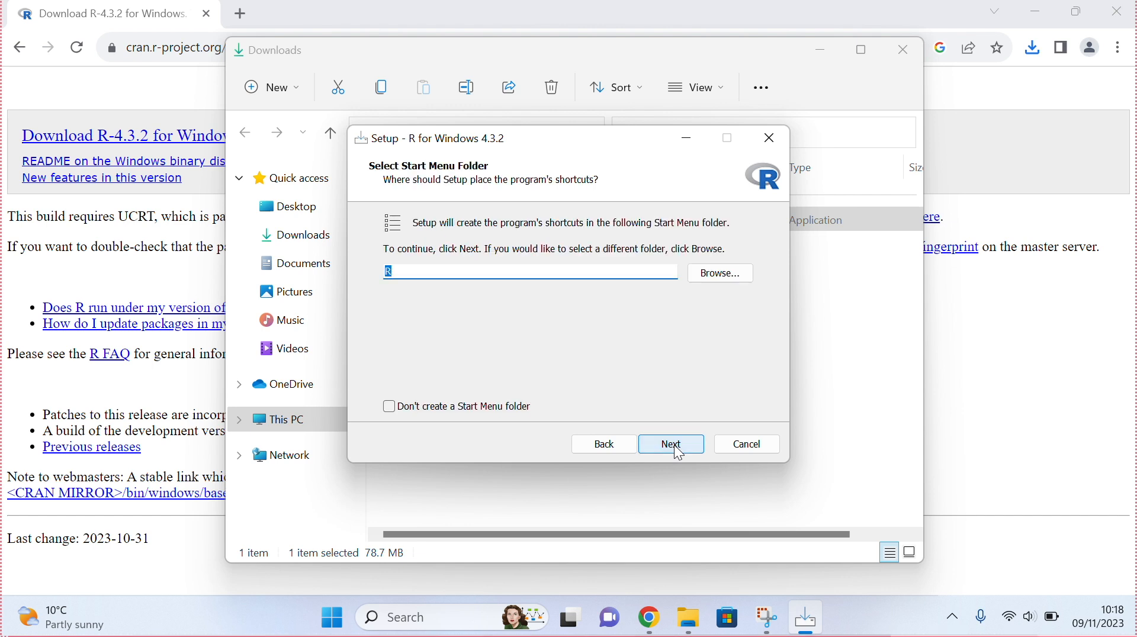
pyautogui.click(679, 454)
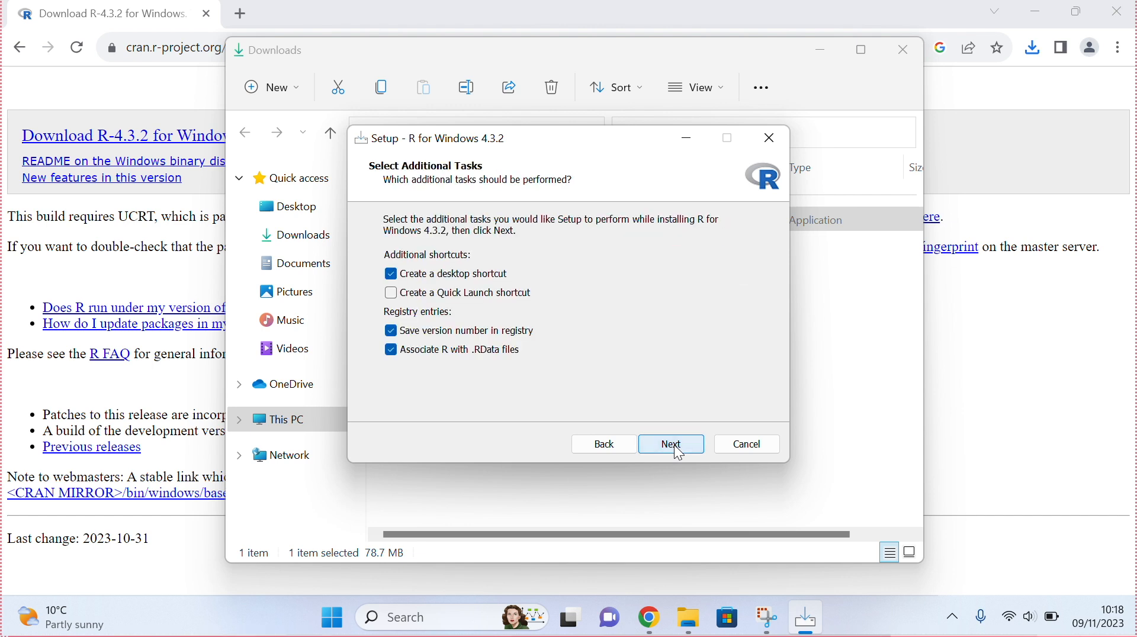
pyautogui.click(679, 453)
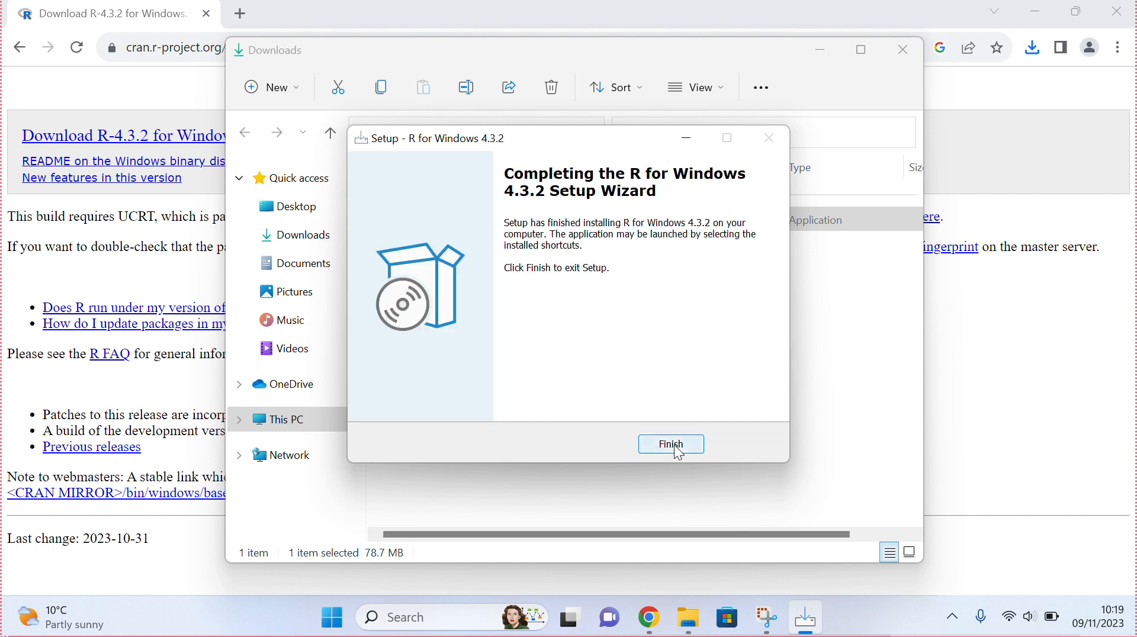
pyautogui.click(675, 447)
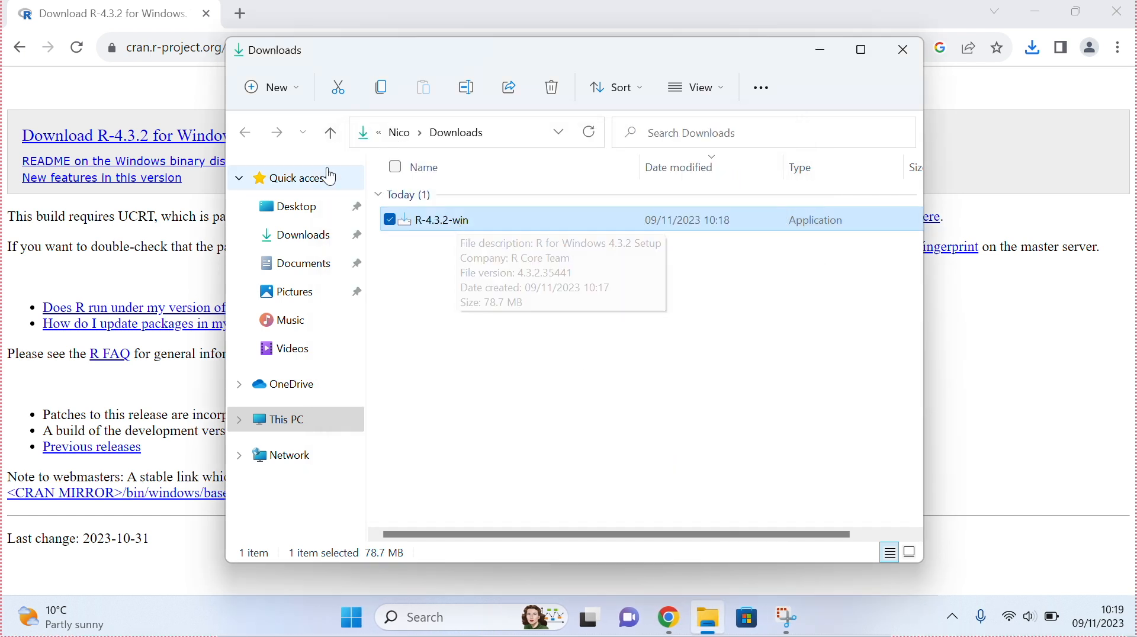
# - Close the Downloads folder and search Google for r studio download in a new tab
pyautogui.click(891, 55)
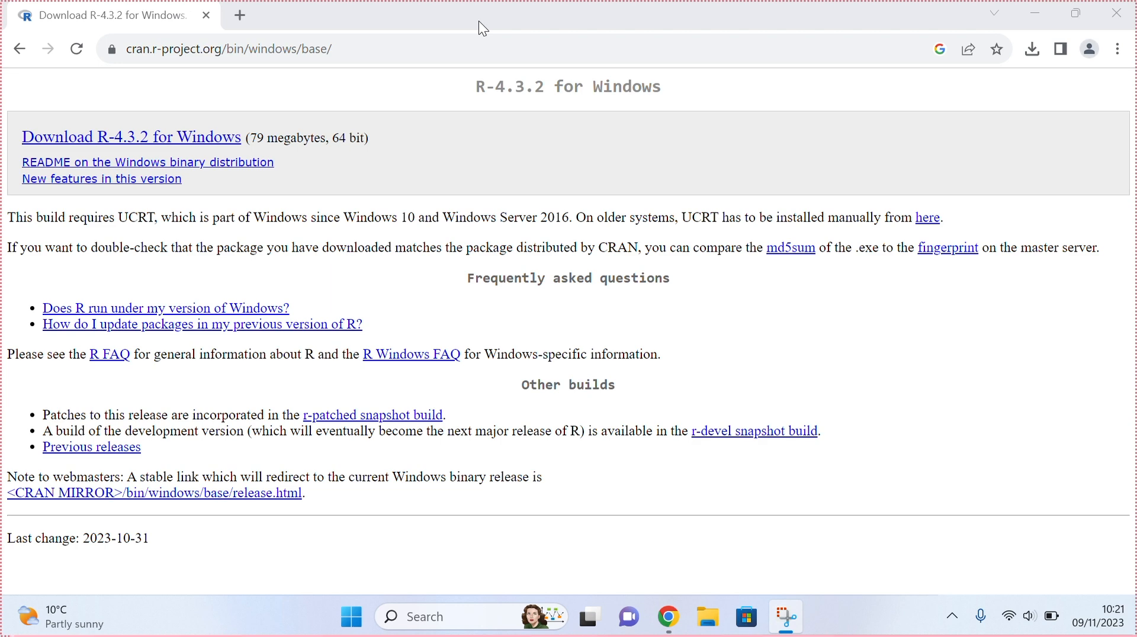
pyautogui.click(240, 16)
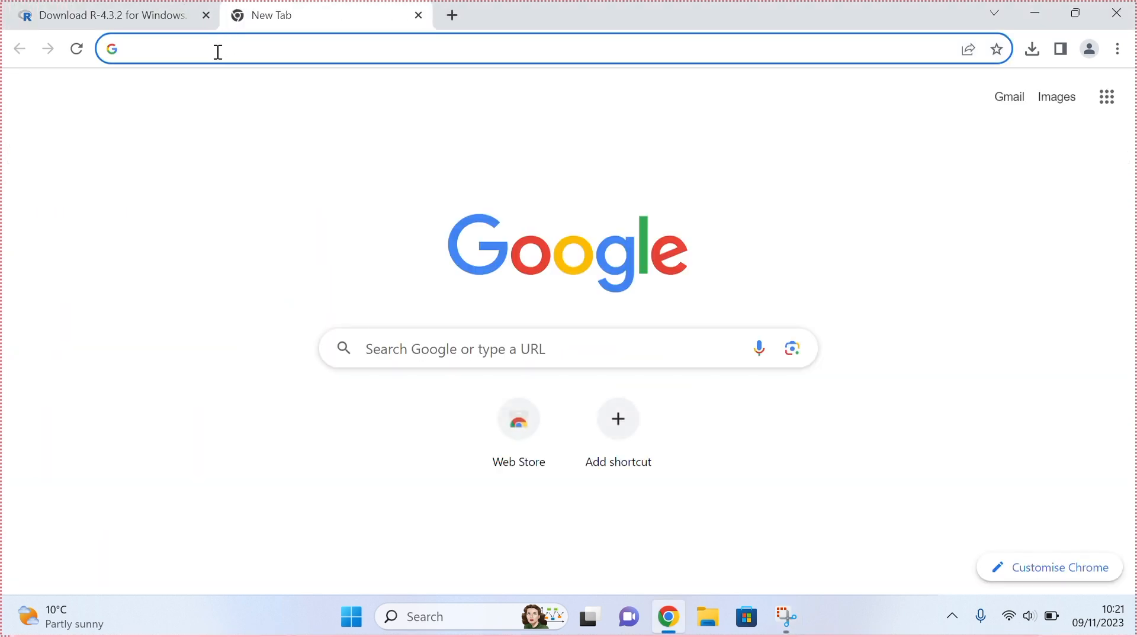
pyautogui.write('r st')
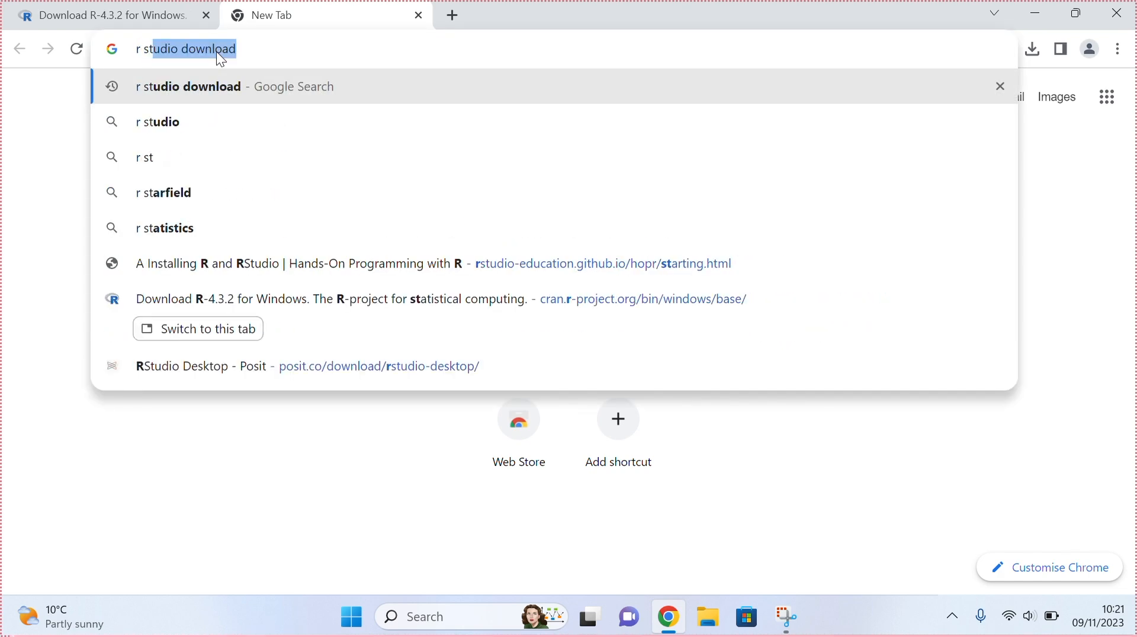
pyautogui.press('Right')
pyautogui.press('Return')
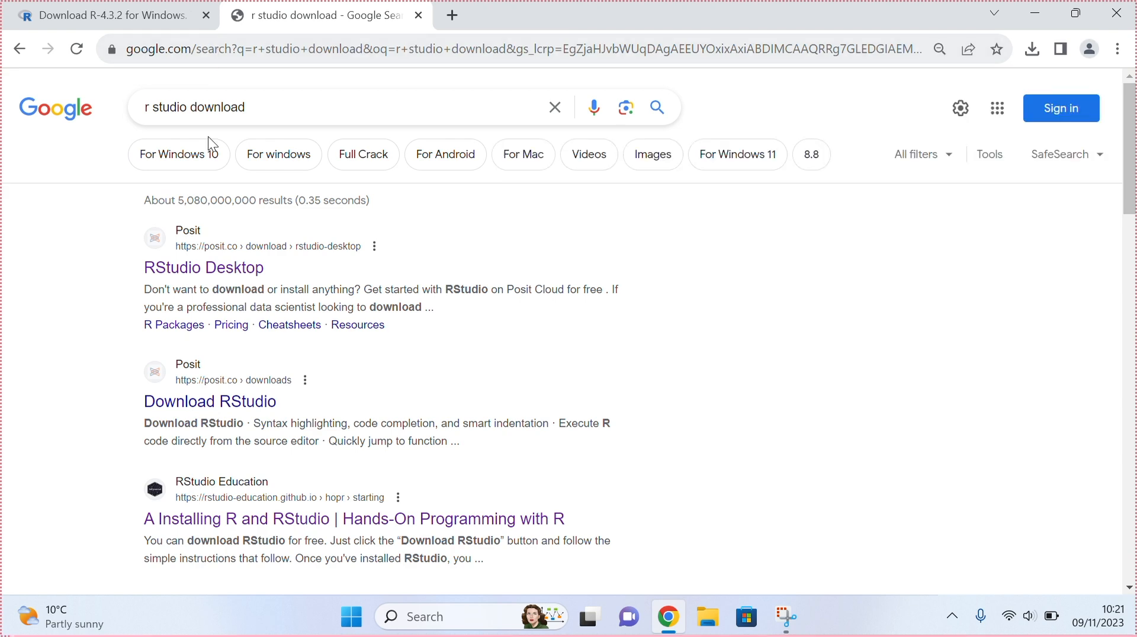
# - Open the RStudio Desktop page on posit.co, accept all cookies, and download RStudio Desktop for Windows
pyautogui.click(203, 271)
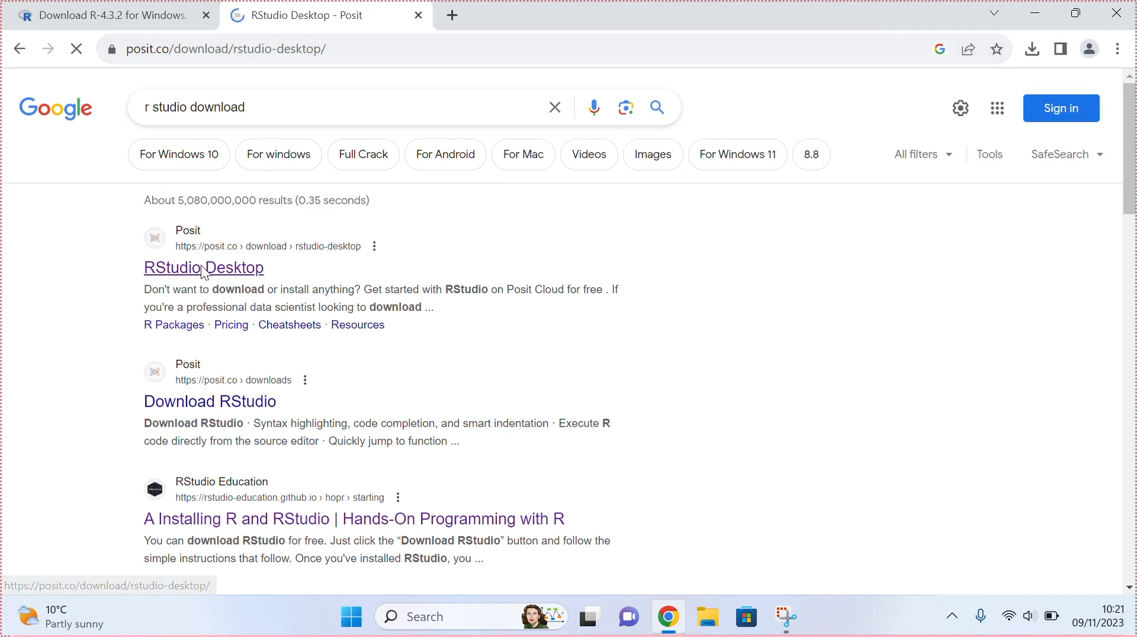
pyautogui.scroll(-5, 202, 267)
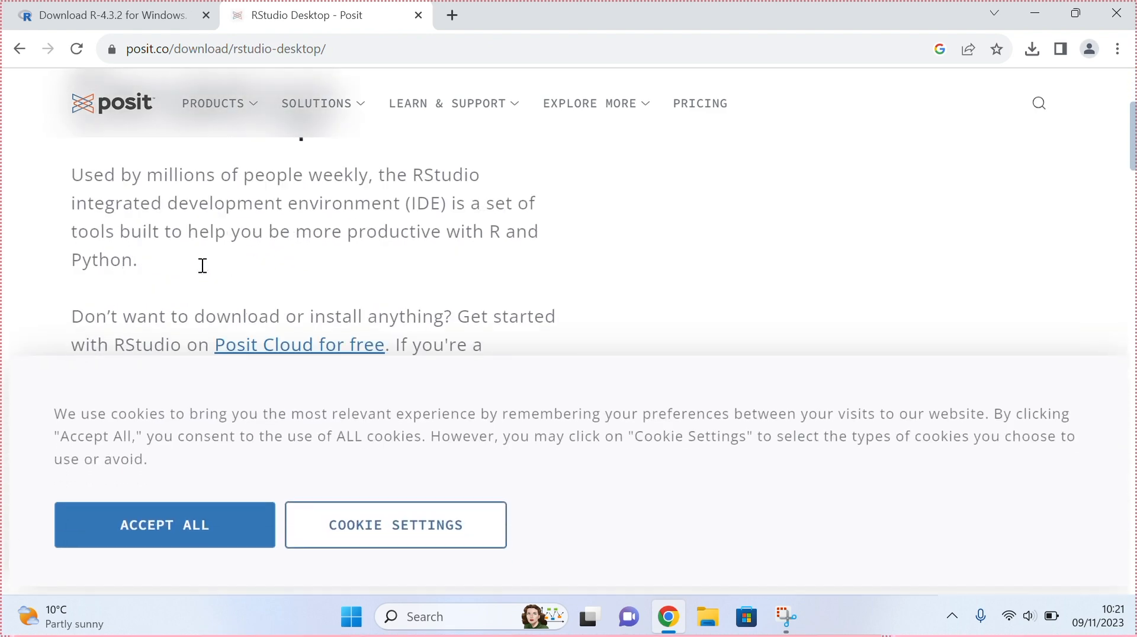
pyautogui.click(227, 525)
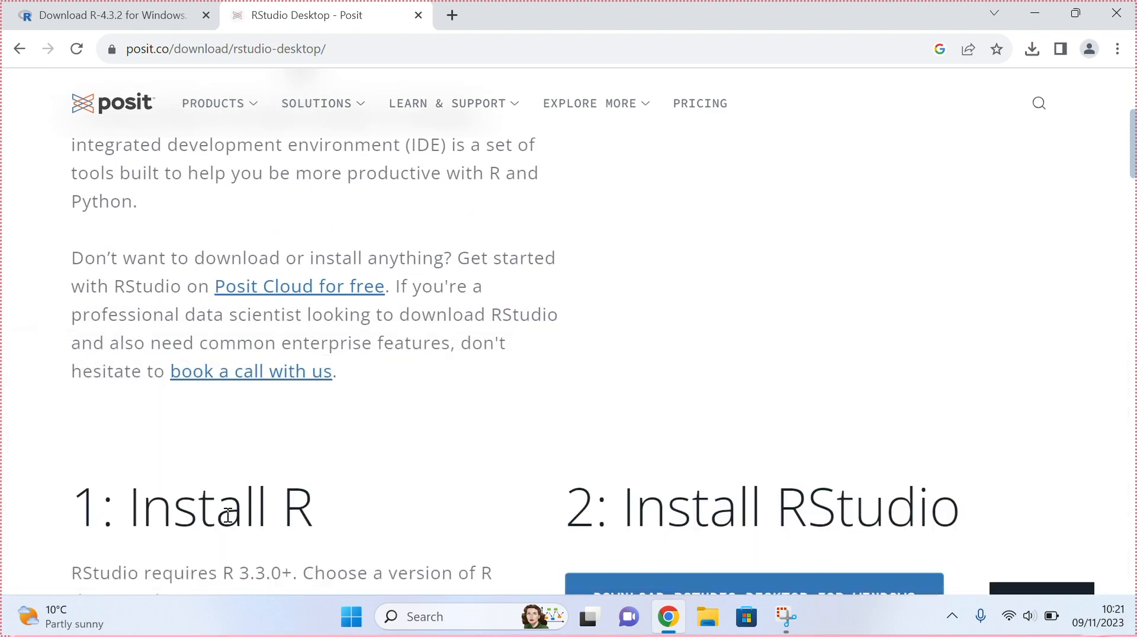
pyautogui.scroll(-4, 228, 518)
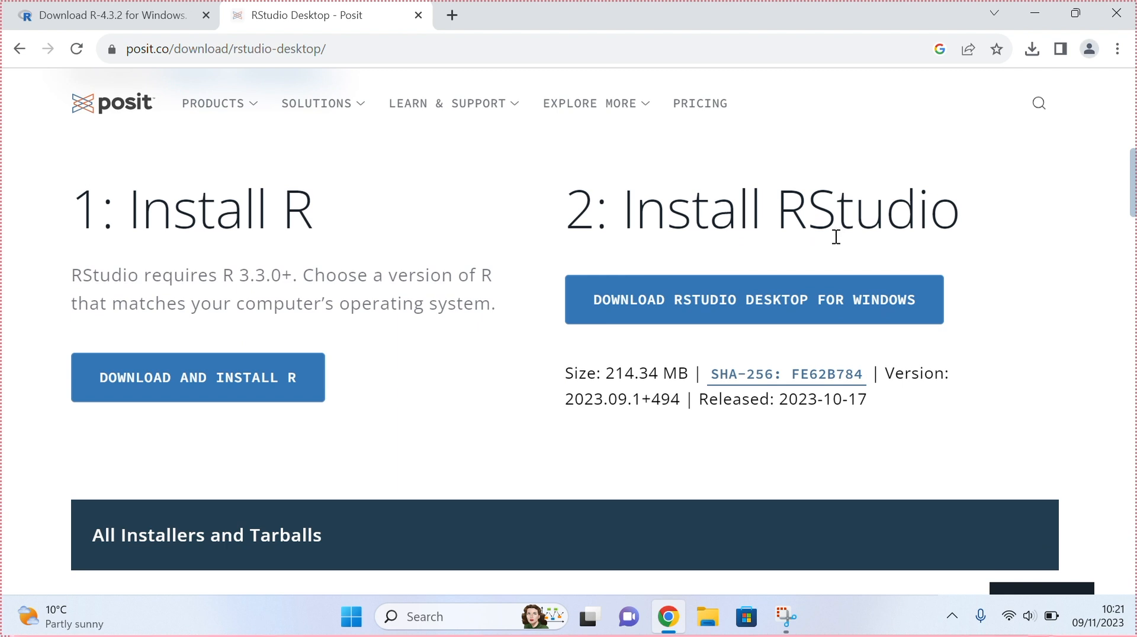
pyautogui.click(750, 314)
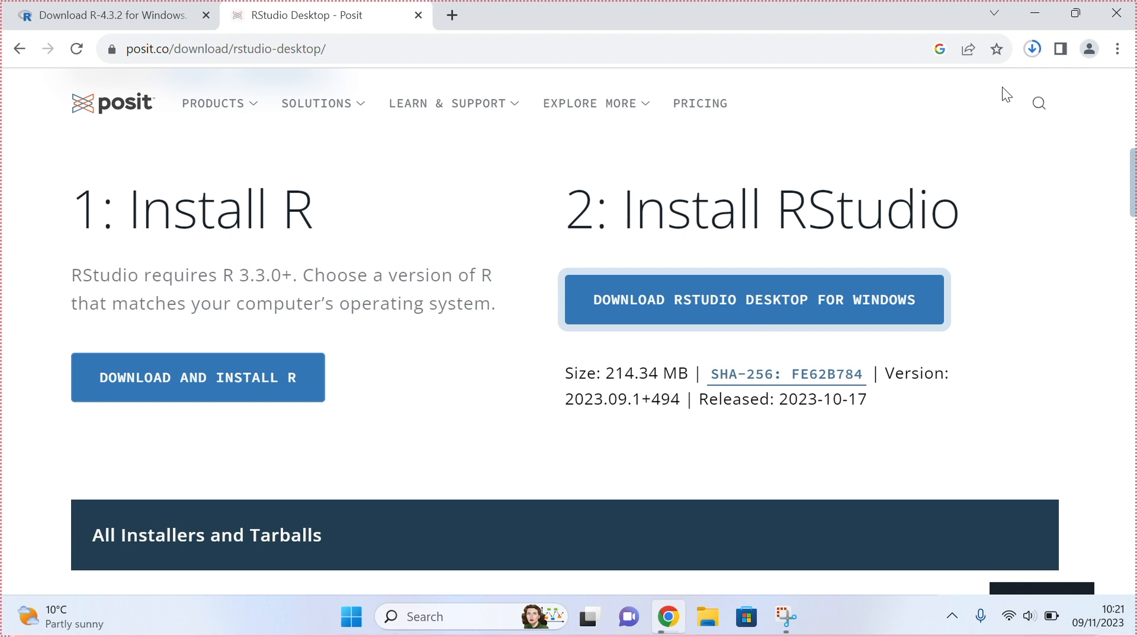
# - Launch the downloaded RStudio-2023.09.1-494 installer from the download history
pyautogui.click(1031, 48)
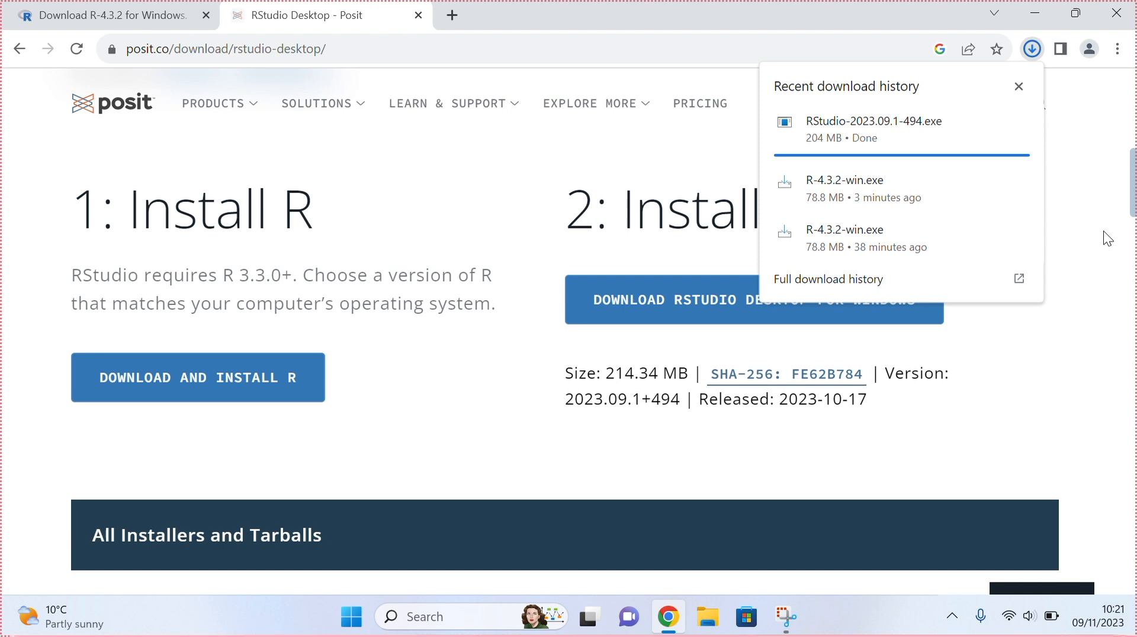
pyautogui.click(1027, 51)
pyautogui.moveTo(991, 129)
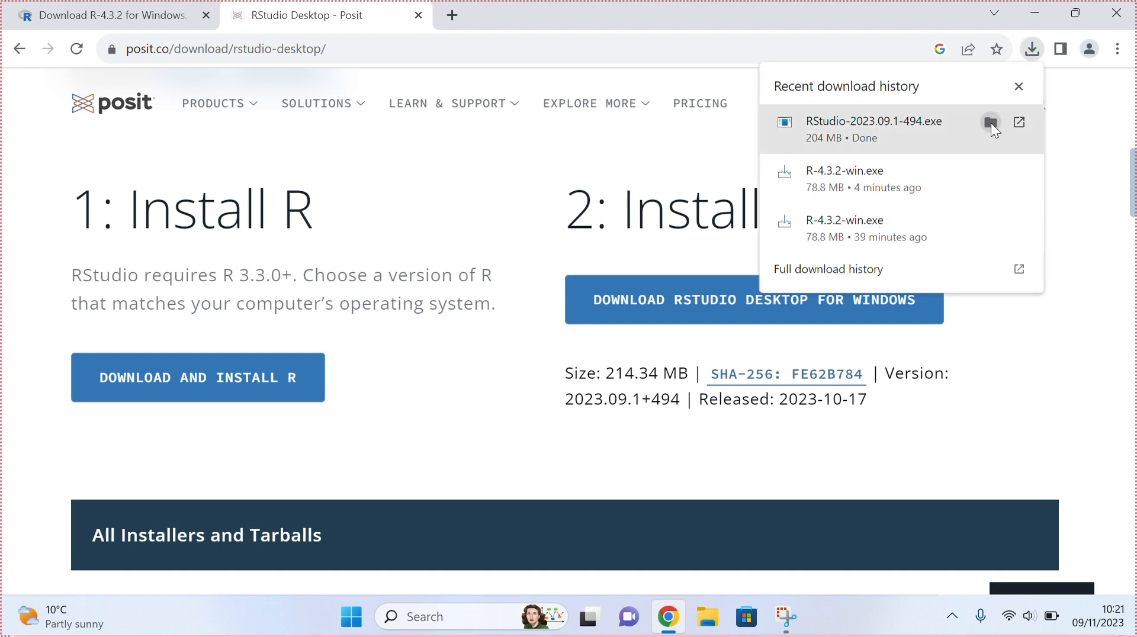
pyautogui.click(1017, 124)
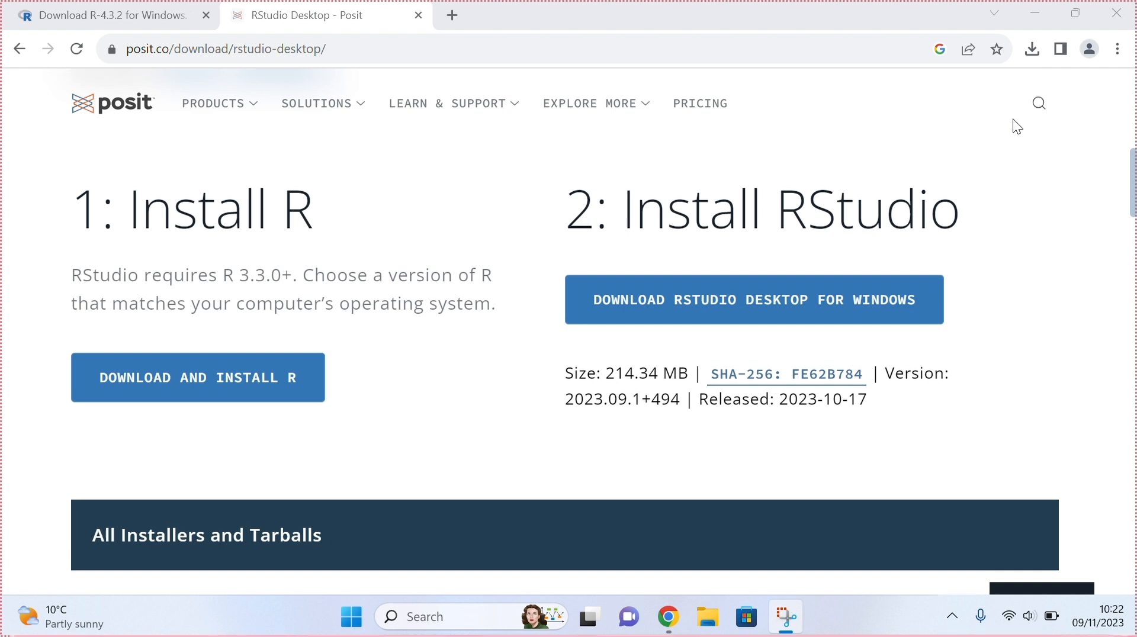
pyautogui.press('super+Tab')
pyautogui.click(893, 201)
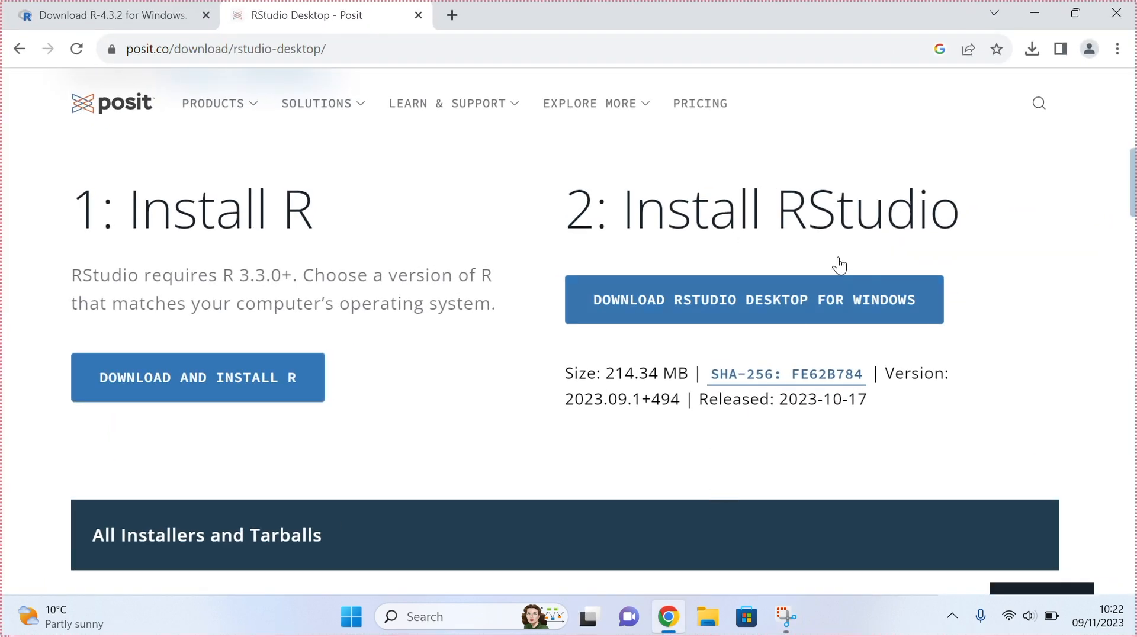
pyautogui.click(1033, 48)
pyautogui.click(560, 308)
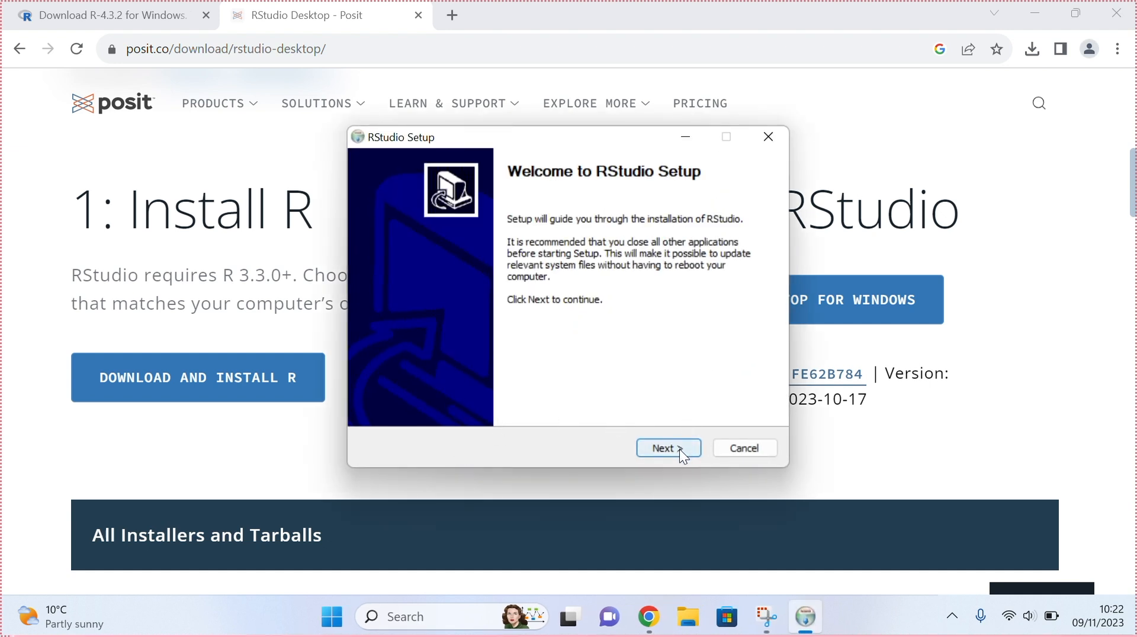
# - Install RStudio with the default RStudio Start Menu folder and finish the setup
pyautogui.click(679, 449)
pyautogui.click(679, 448)
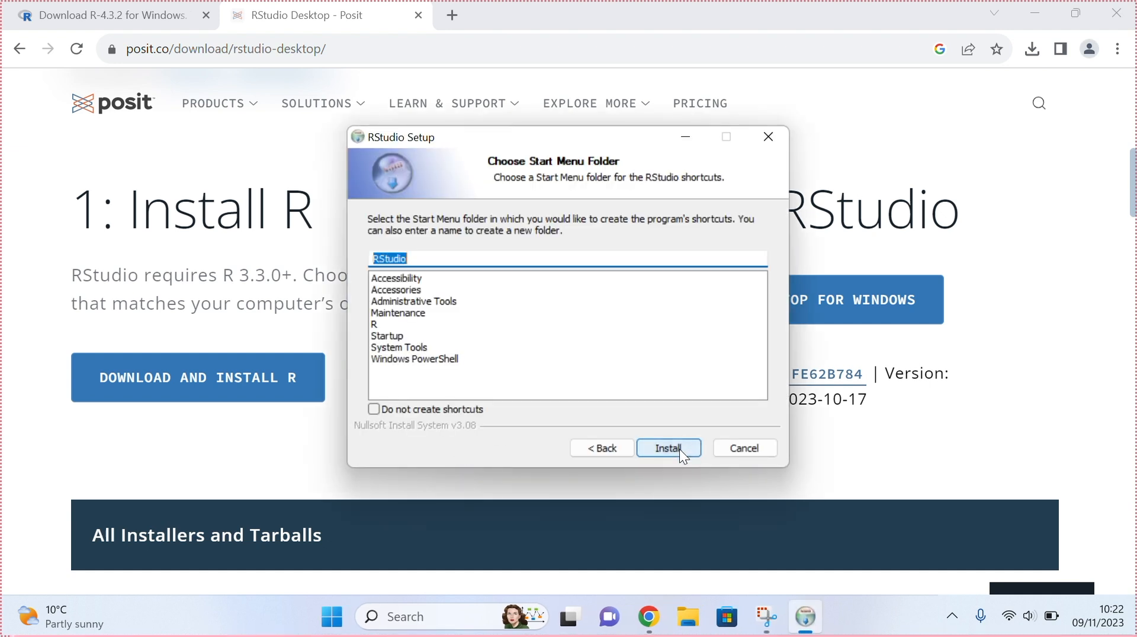
pyautogui.click(680, 449)
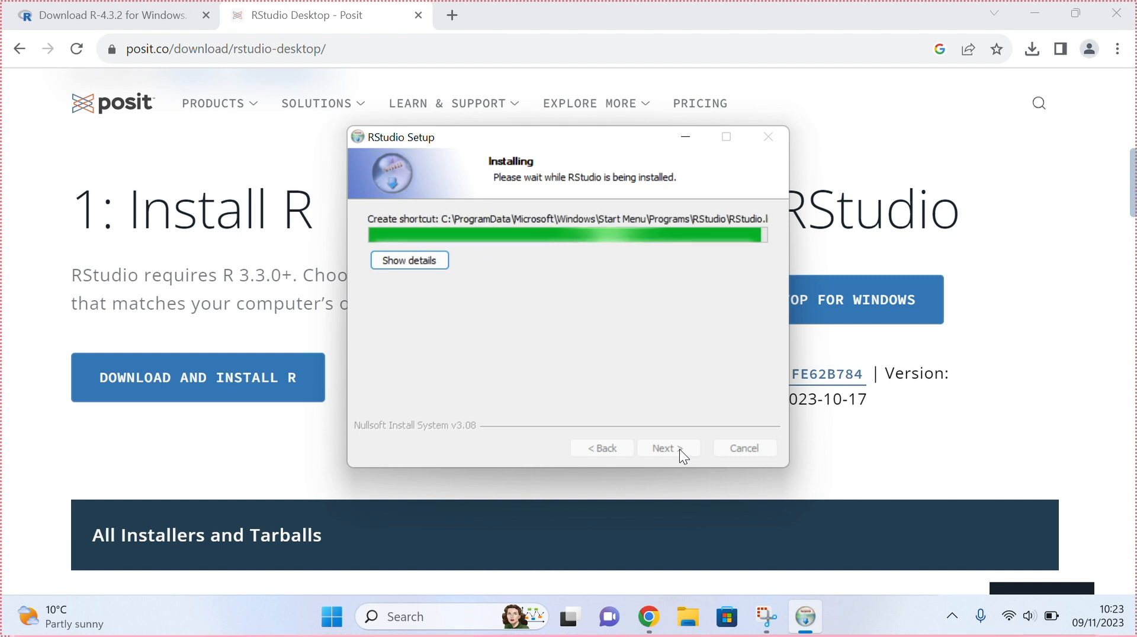
pyautogui.click(680, 450)
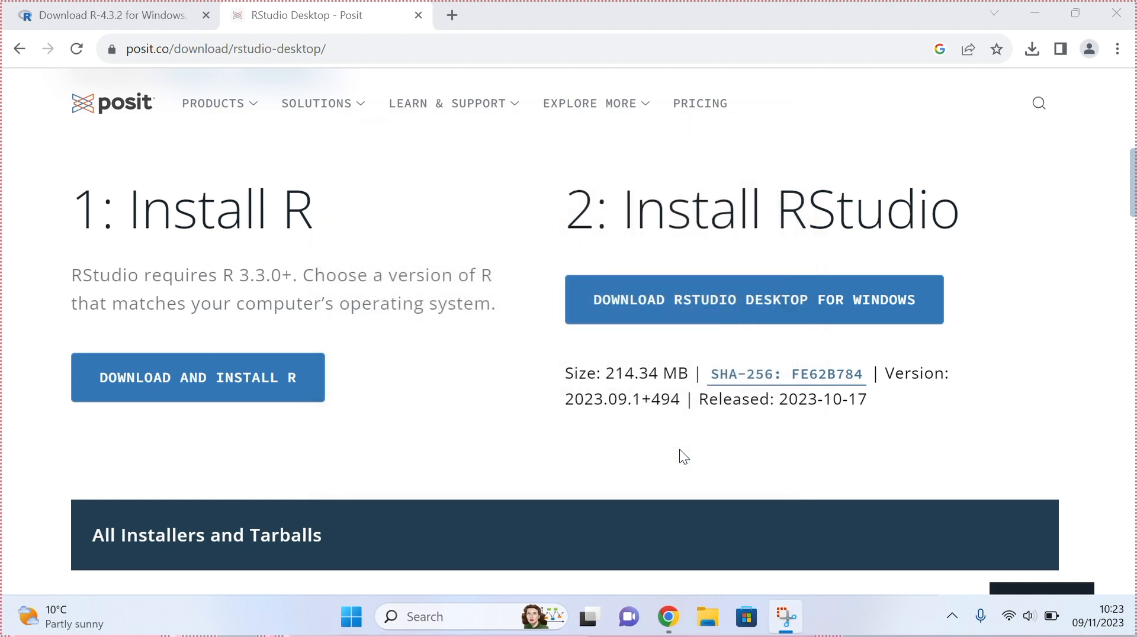
# - Pin RStudio to the taskbar from the recently added apps in the Start menu
pyautogui.click(362, 617)
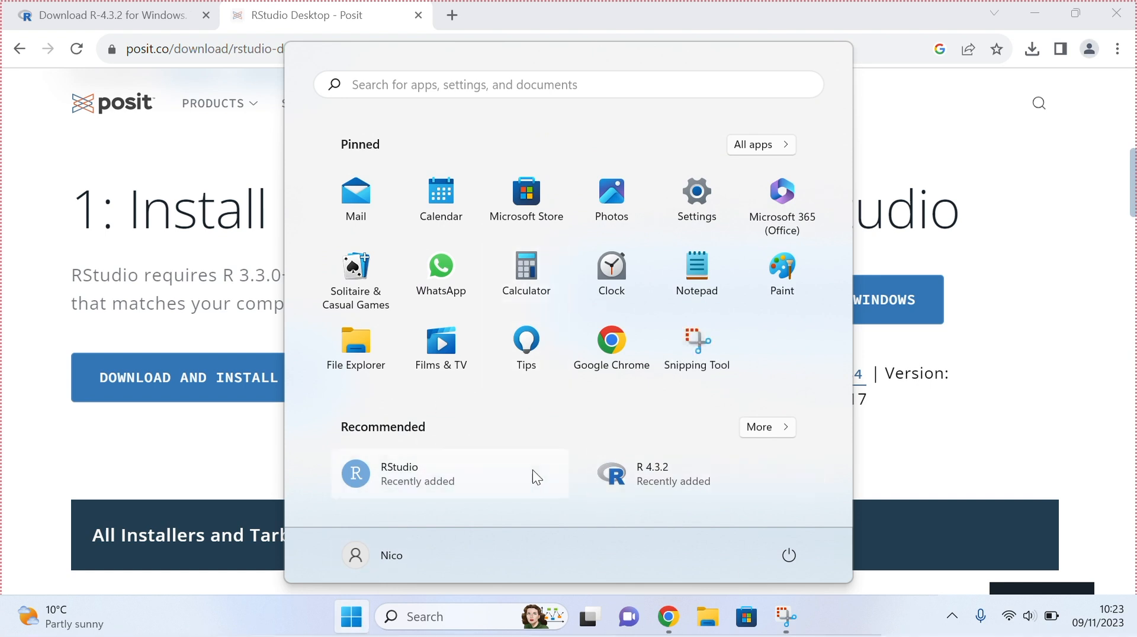
pyautogui.rightClick(377, 474)
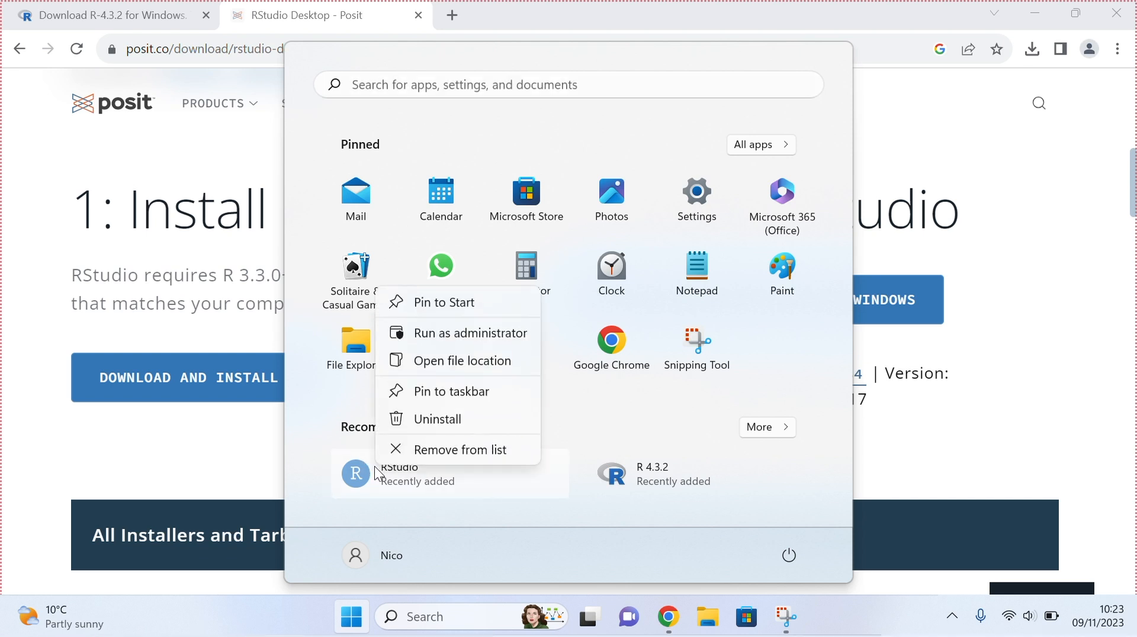
pyautogui.click(441, 392)
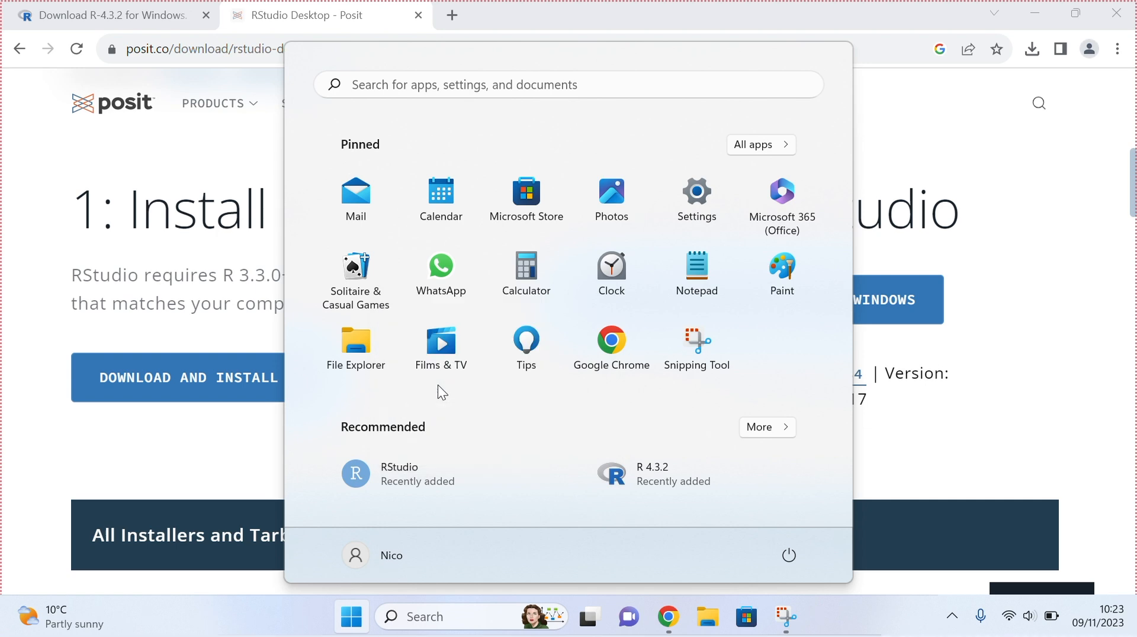
pyautogui.click(882, 633)
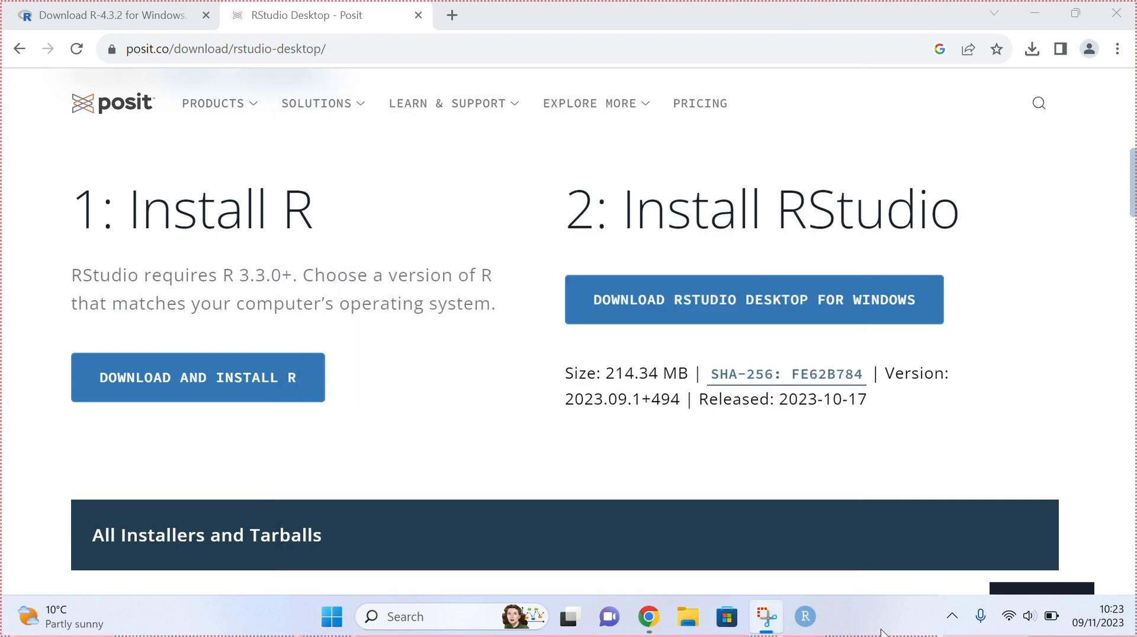
# - Launch RStudio from the taskbar using the machine's default 64-bit R and allow automated crash reporting
pyautogui.click(804, 617)
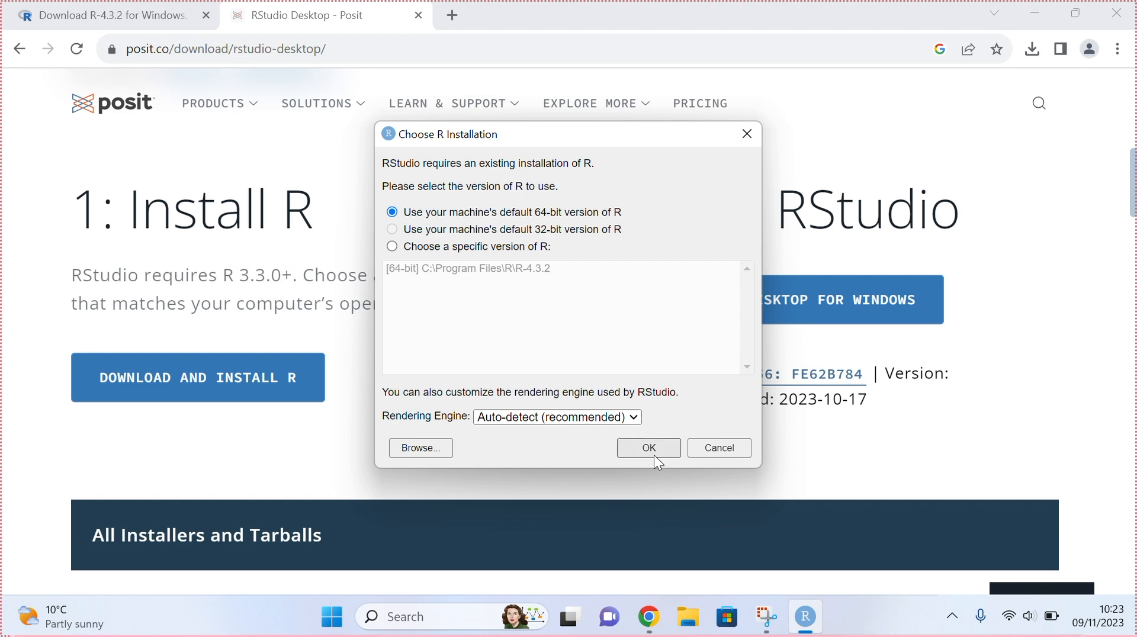
pyautogui.click(653, 454)
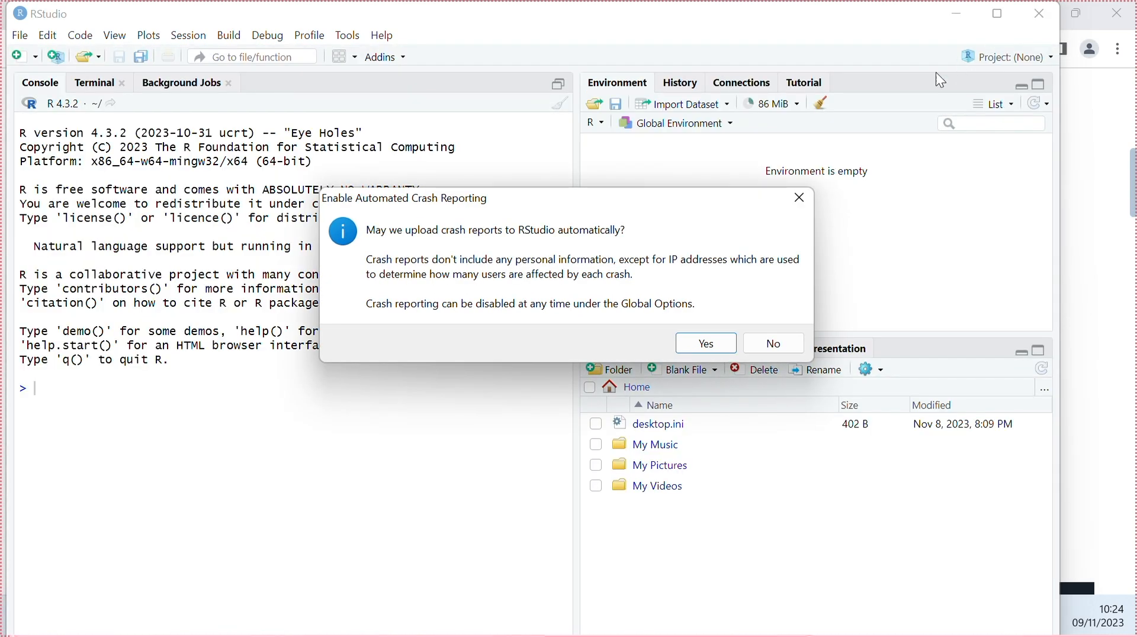
pyautogui.click(717, 351)
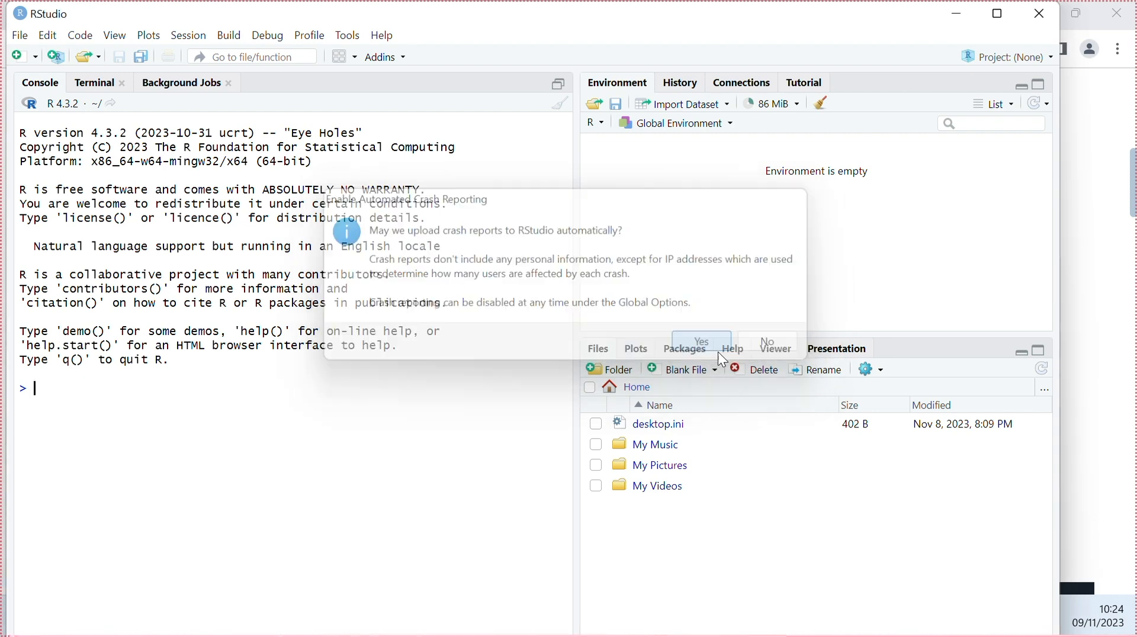
# - Maximize RStudio and go through the pane tabs: History, Connections, Tutorial, Environment, Plots, Packages, Help, Viewer, Presentation, Files
pyautogui.click(996, 14)
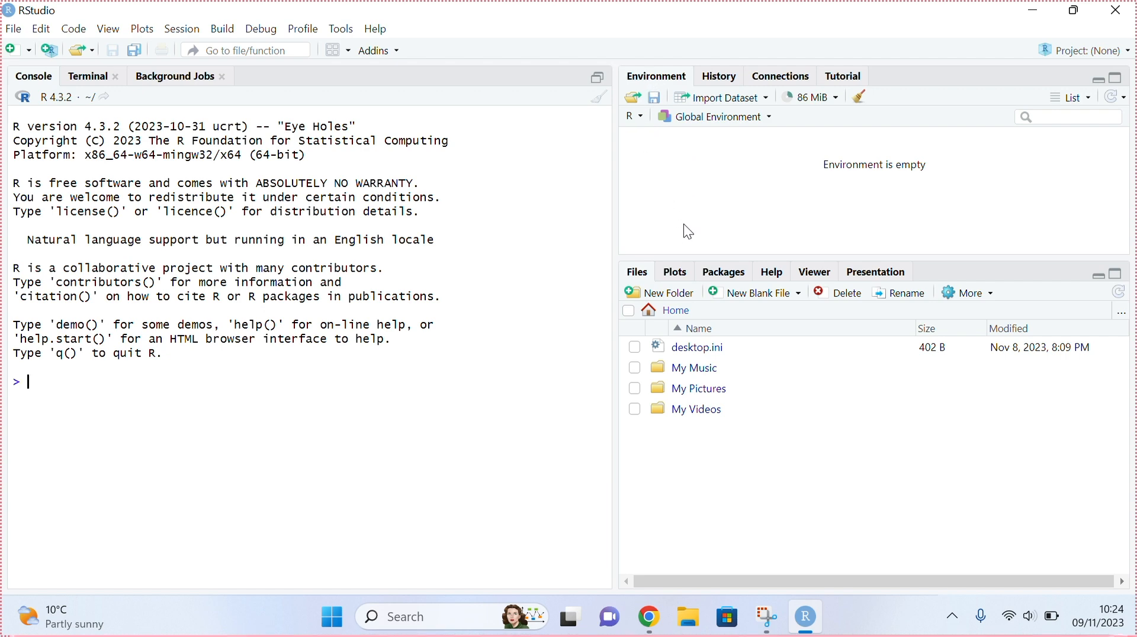
pyautogui.click(723, 79)
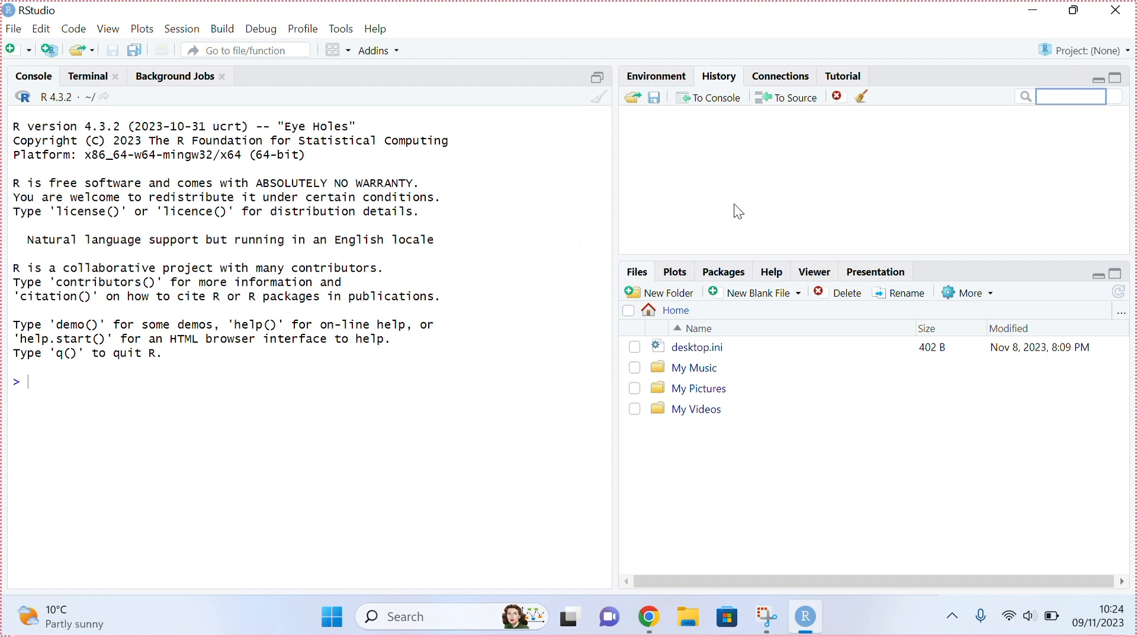
pyautogui.click(797, 79)
pyautogui.click(844, 79)
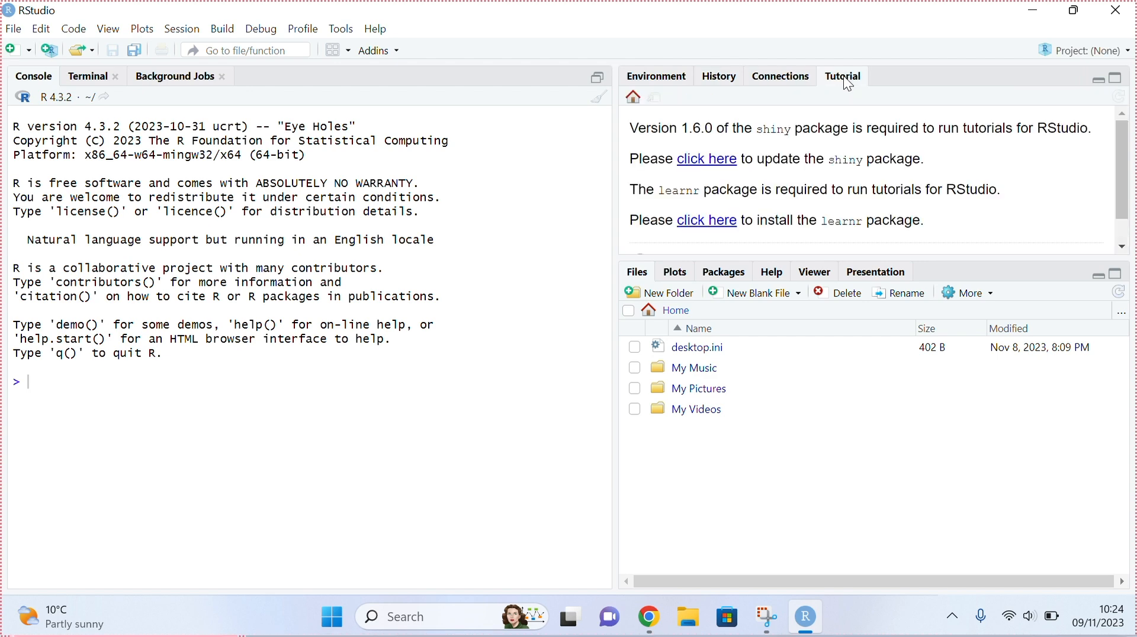
pyautogui.click(631, 76)
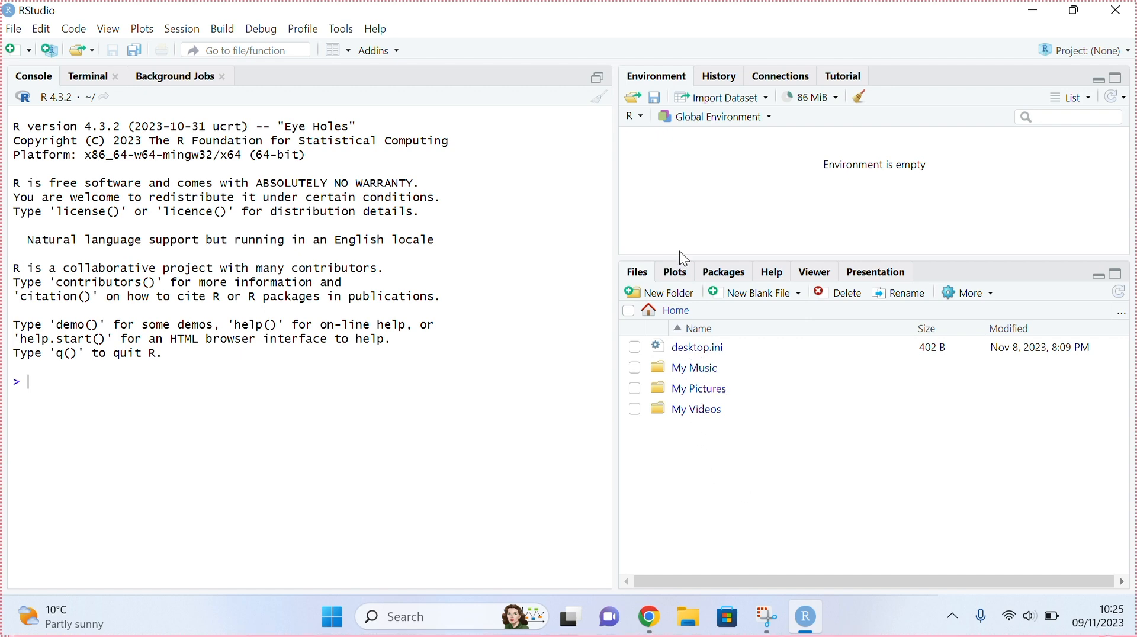
pyautogui.click(676, 273)
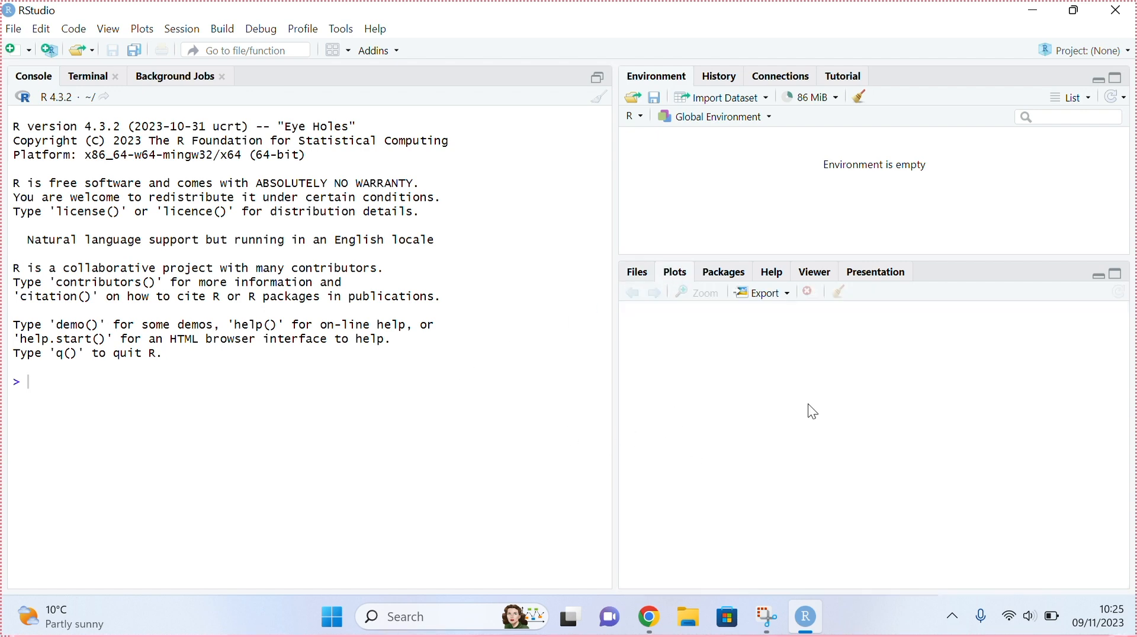
pyautogui.click(713, 273)
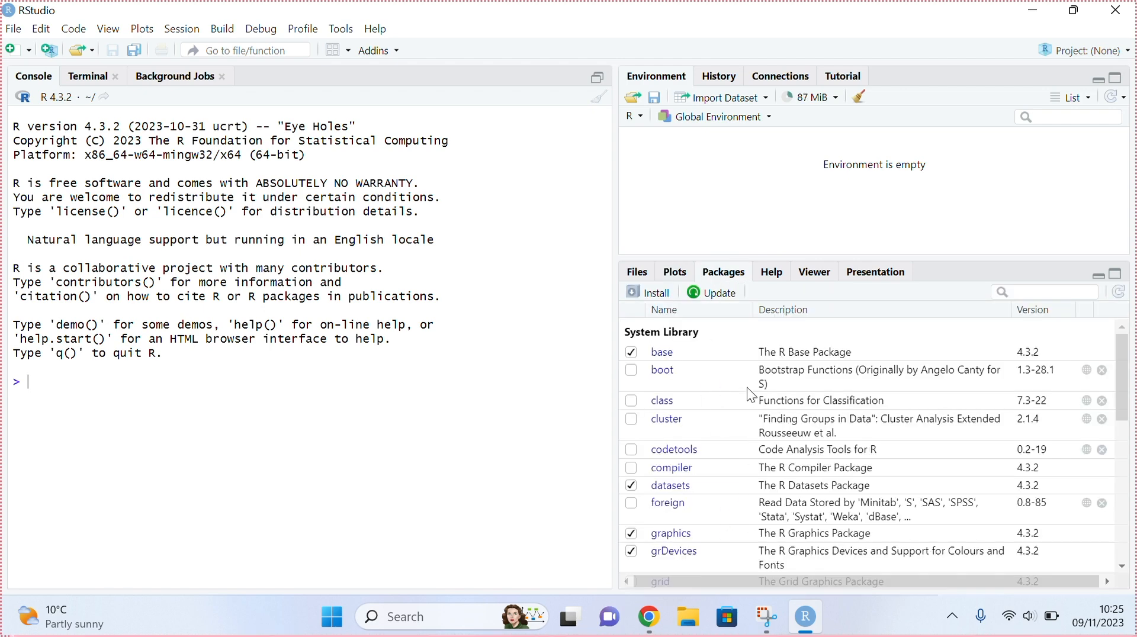
pyautogui.scroll(-5, 701, 467)
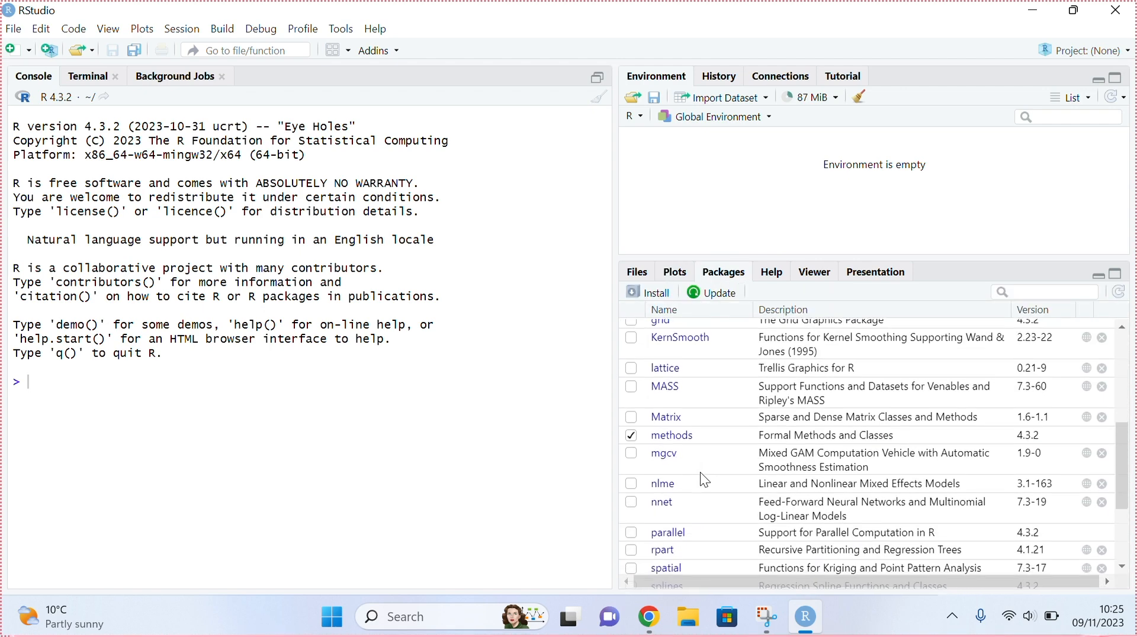
pyautogui.scroll(4, 704, 480)
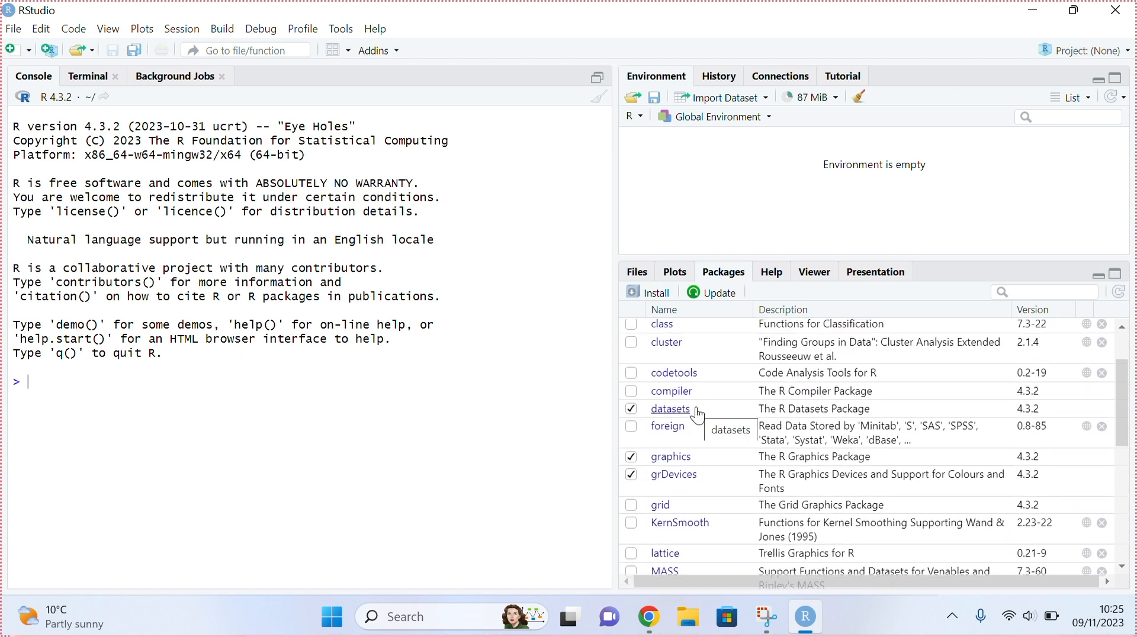
pyautogui.scroll(1, 698, 415)
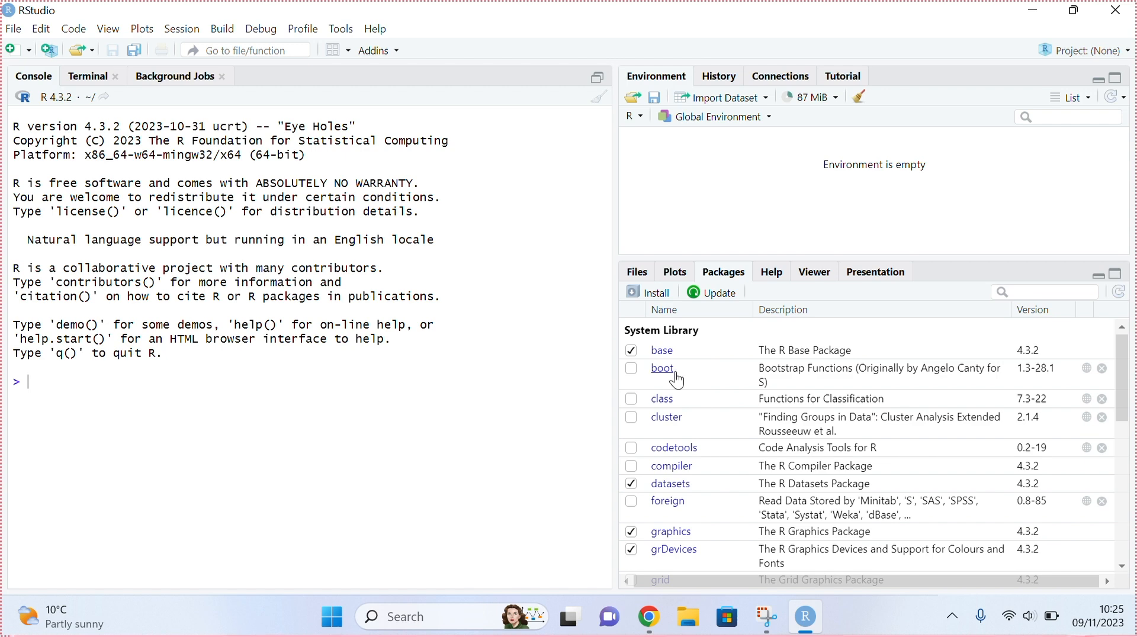
pyautogui.click(772, 274)
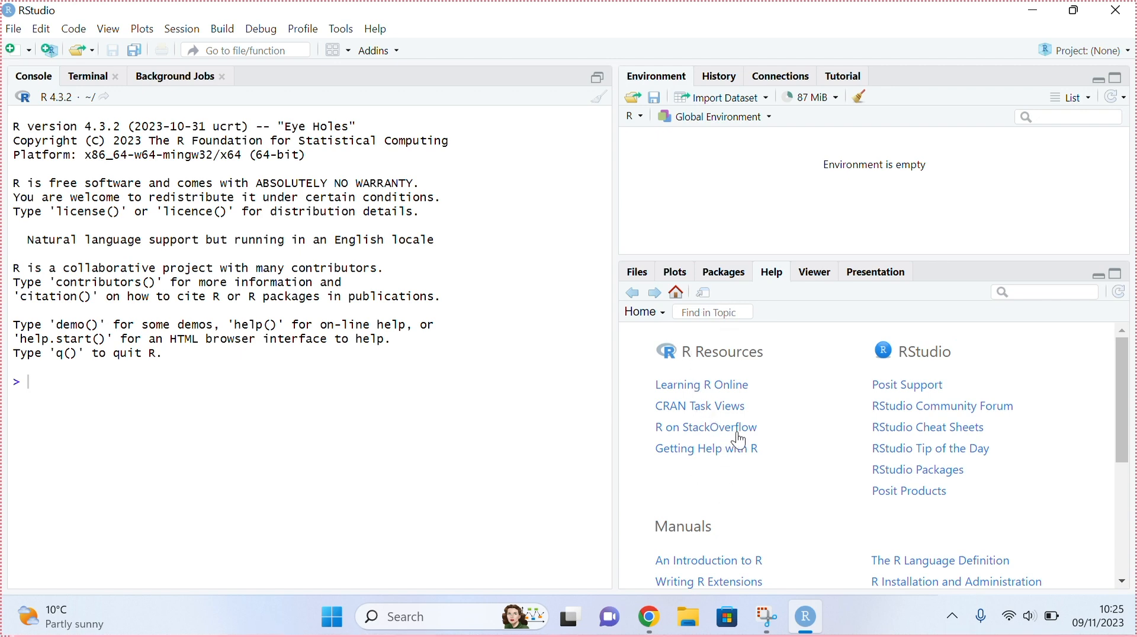
pyautogui.click(825, 271)
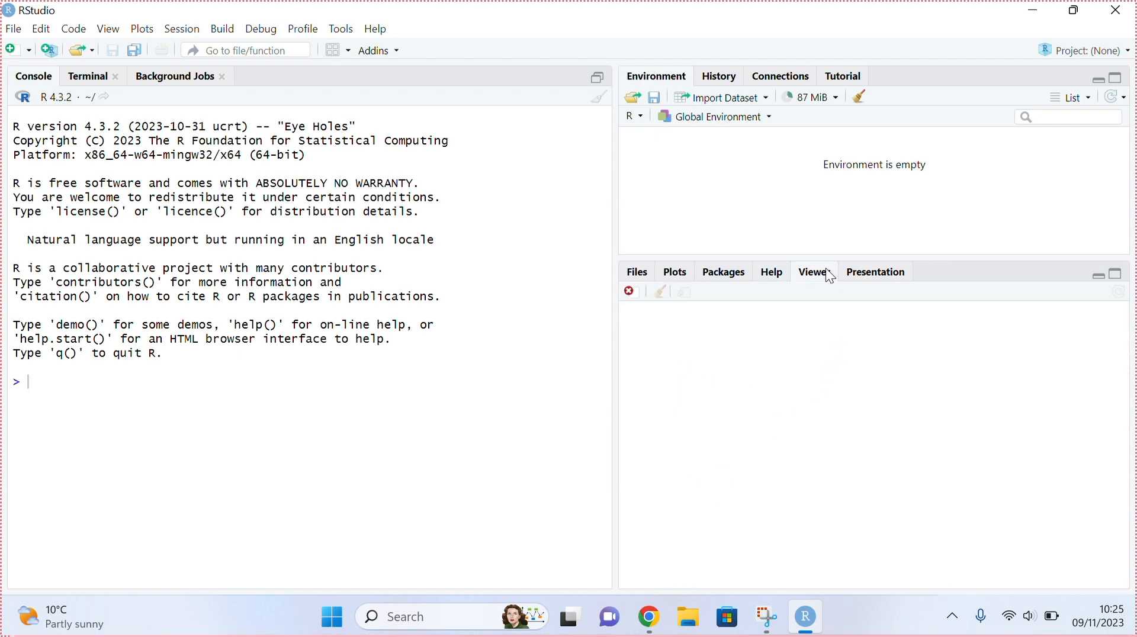
pyautogui.click(878, 276)
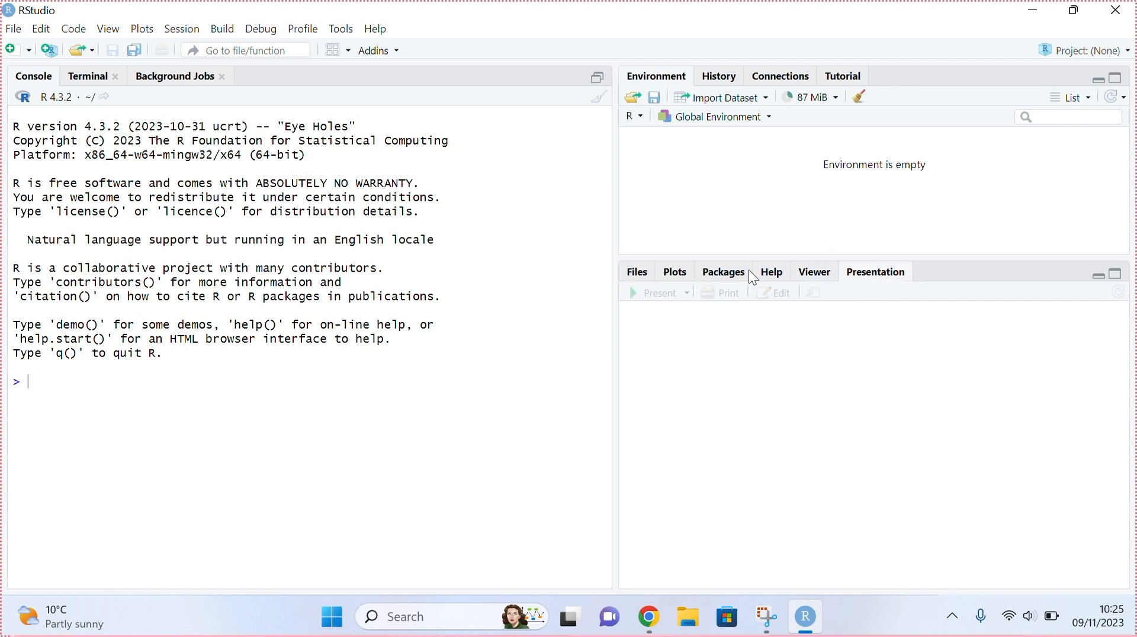
pyautogui.click(639, 275)
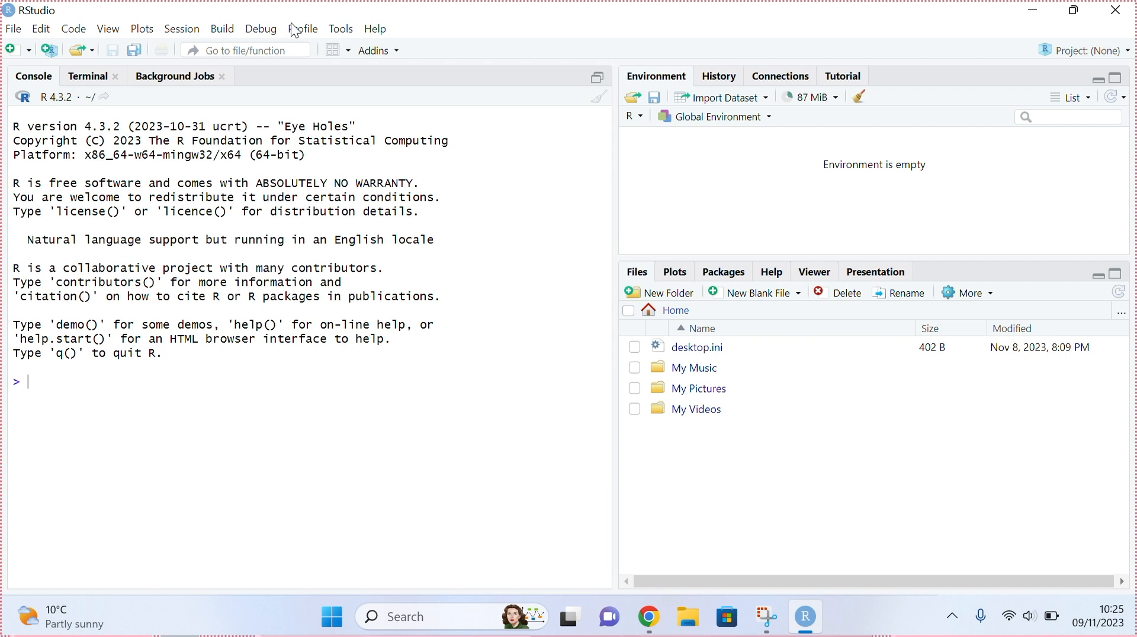
# - Install the Rcmdr package from the CRAN repository with dependencies into the default library
pyautogui.click(185, 31)
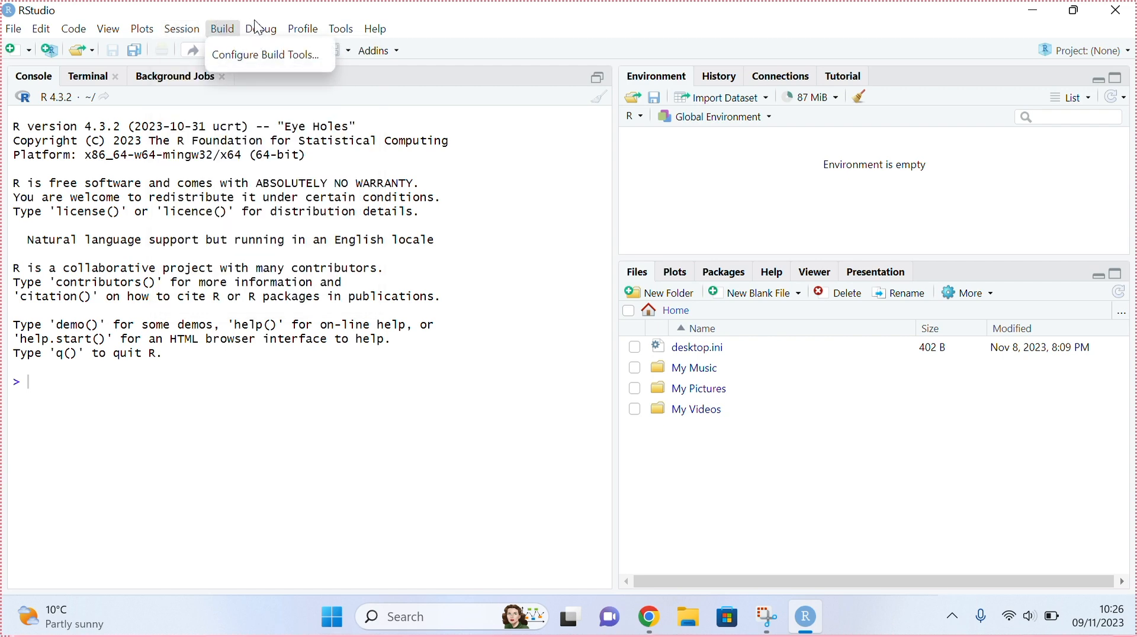
pyautogui.moveTo(266, 31)
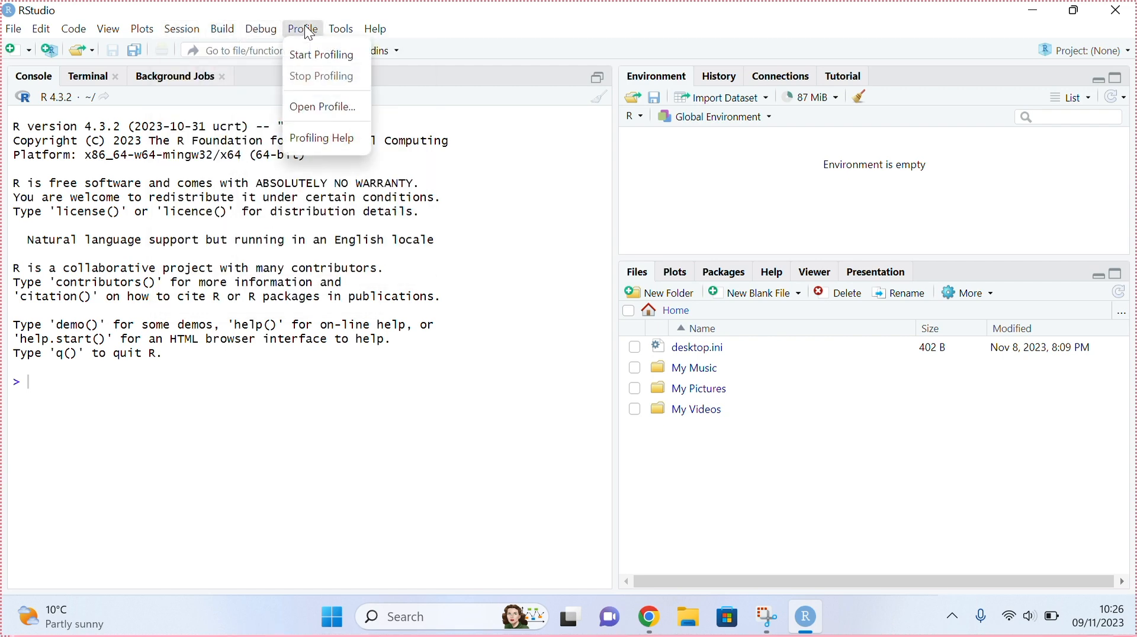
pyautogui.moveTo(359, 30)
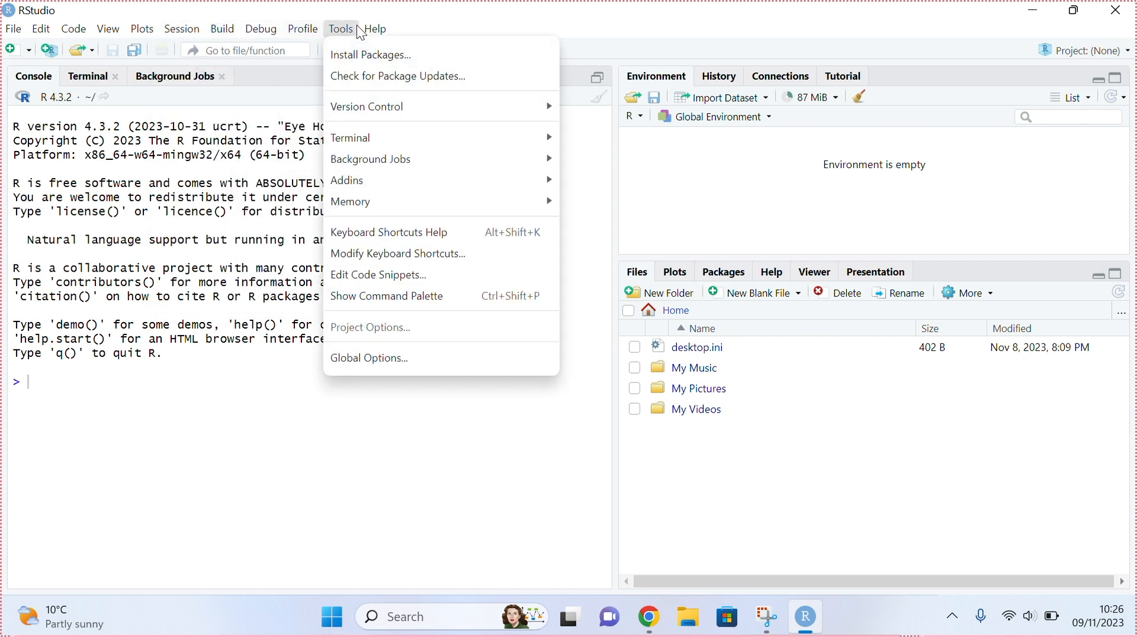
pyautogui.click(365, 59)
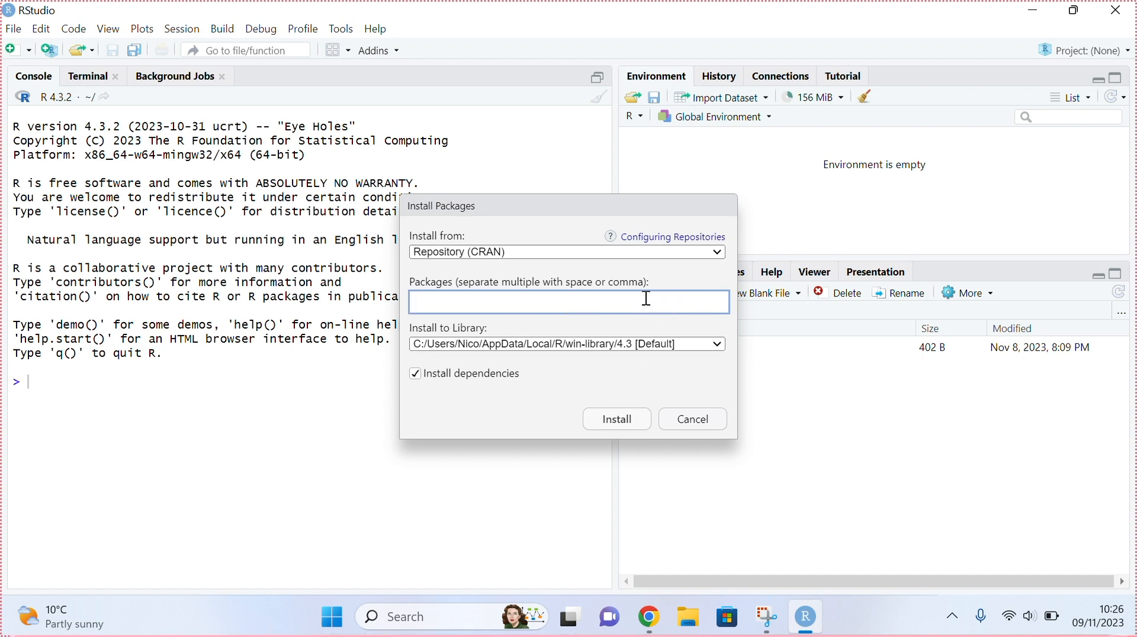
pyautogui.write('Rcmdr')
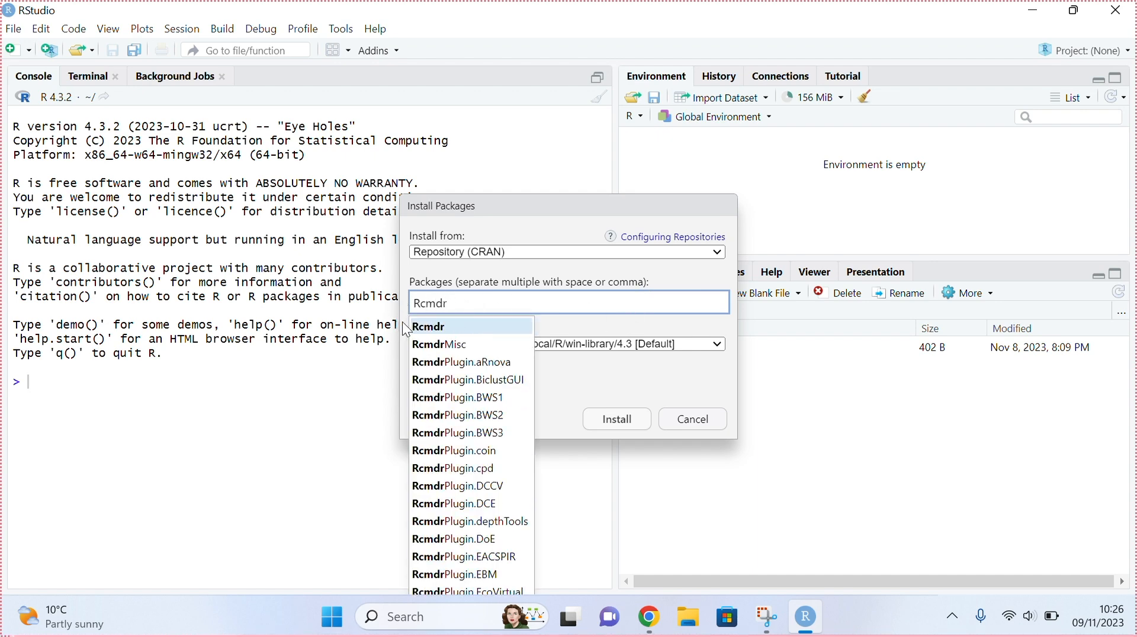
pyautogui.click(460, 319)
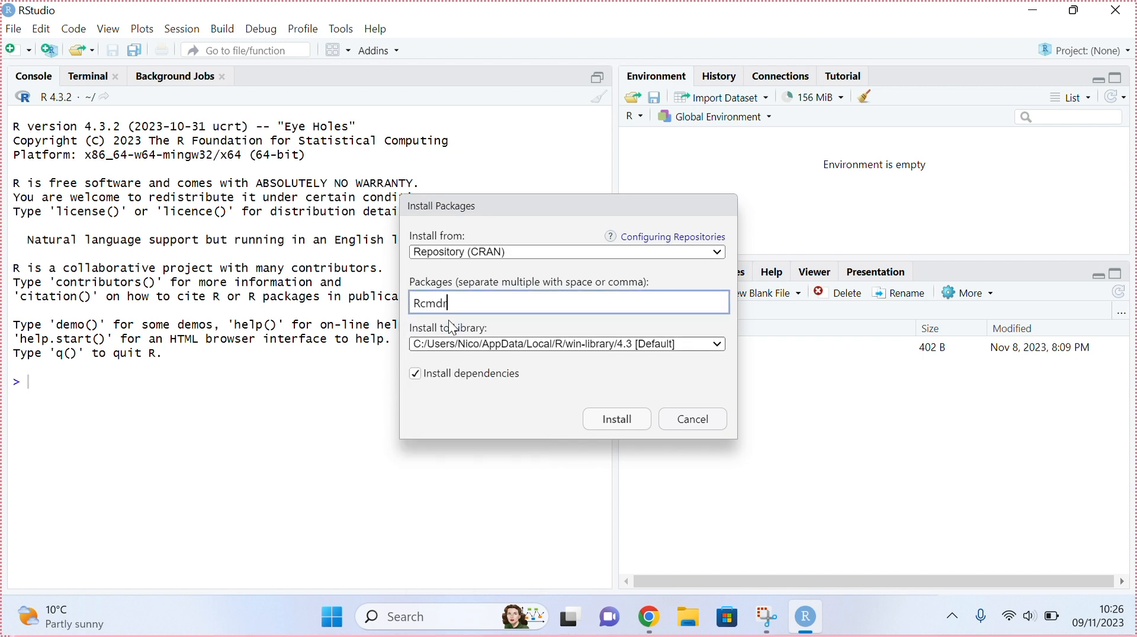
pyautogui.click(630, 427)
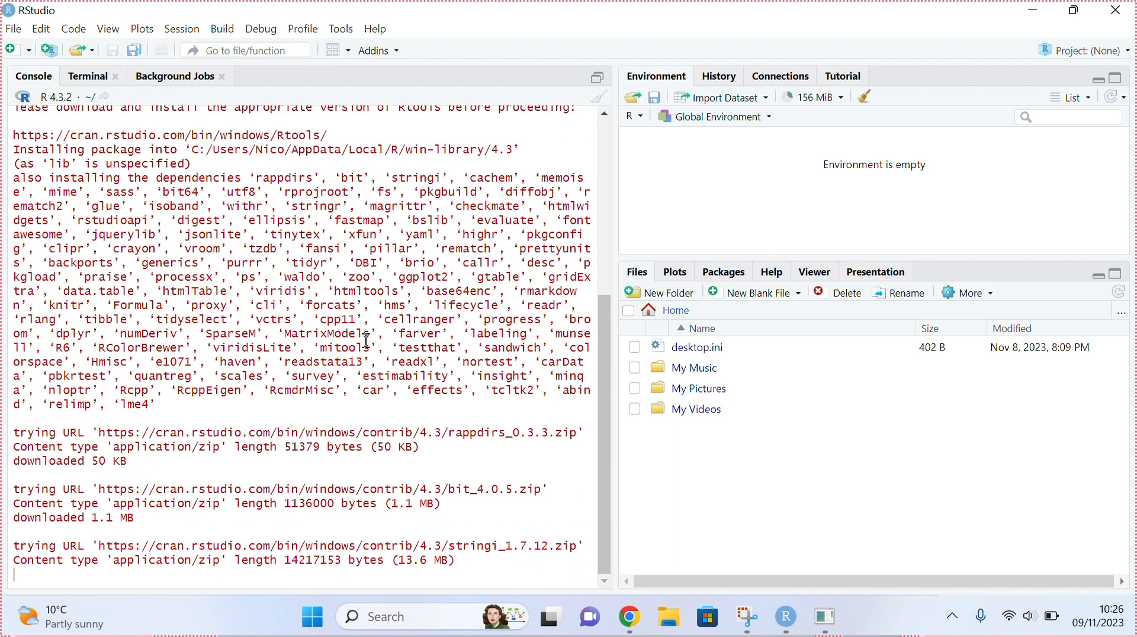
# - Examine the console output of the Rcmdr installation
pyautogui.scroll(10, 367, 341)
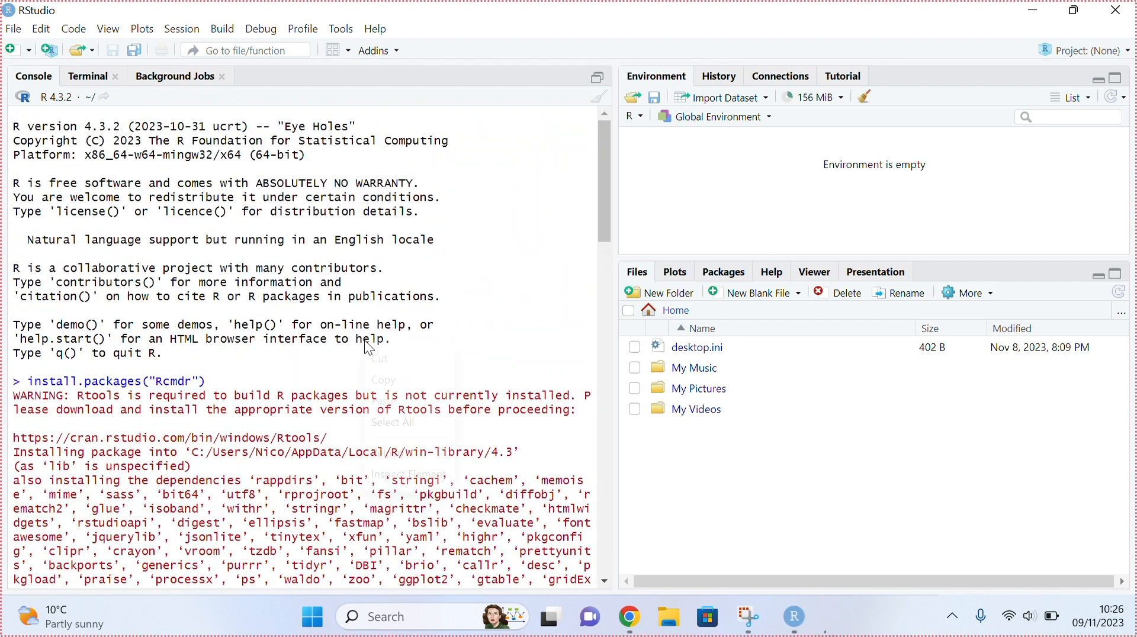
pyautogui.rightClick(366, 342)
pyautogui.moveTo(120, 381); pyautogui.dragTo(16, 380)
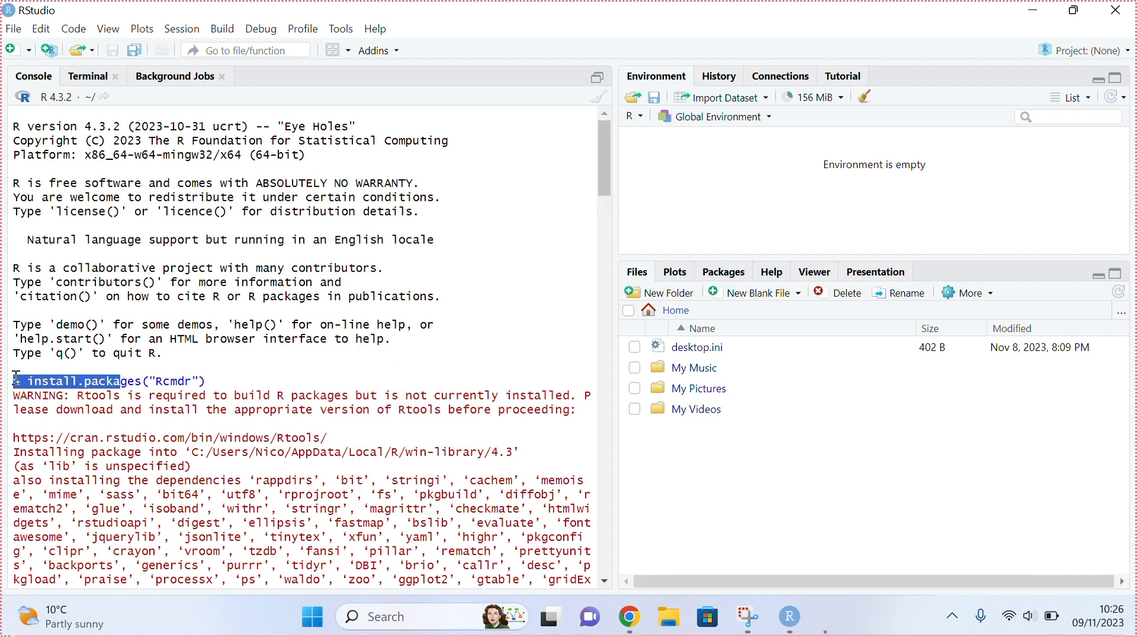
pyautogui.click(221, 377)
pyautogui.moveTo(223, 378); pyautogui.dragTo(33, 376)
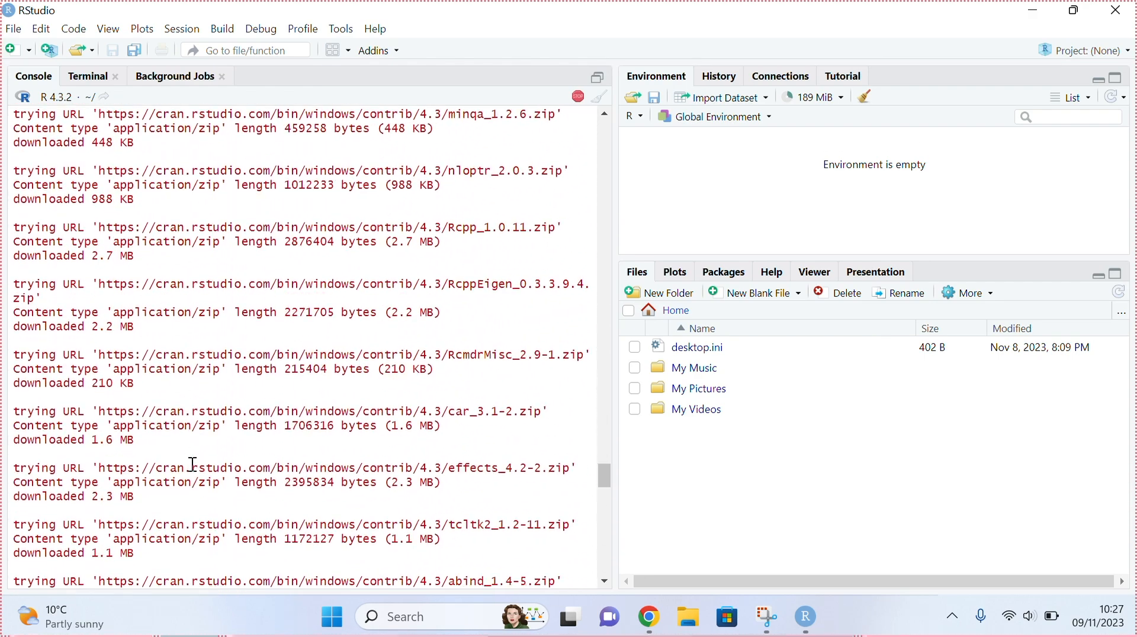
pyautogui.scroll(6, 193, 462)
pyautogui.rightClick(193, 460)
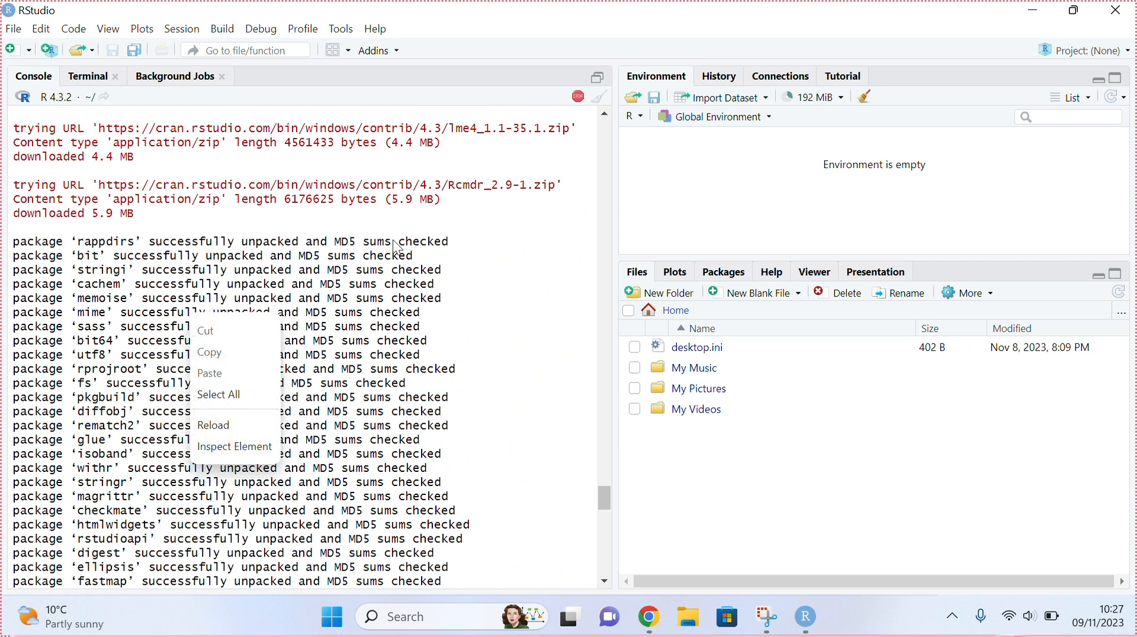
pyautogui.scroll(-15, 357, 327)
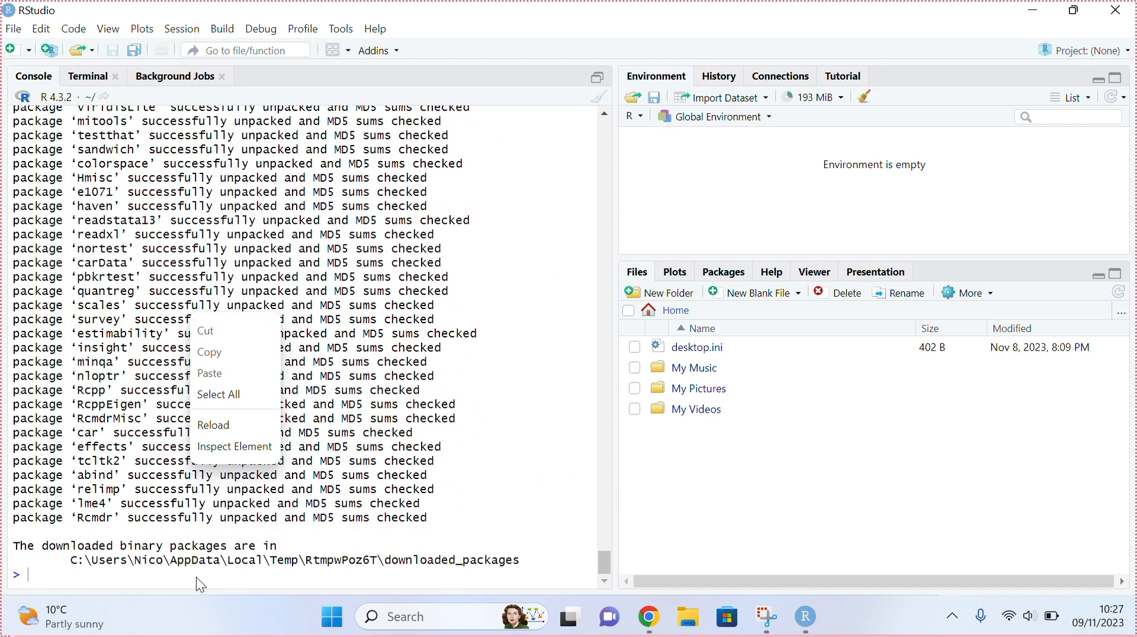
pyautogui.click(197, 577)
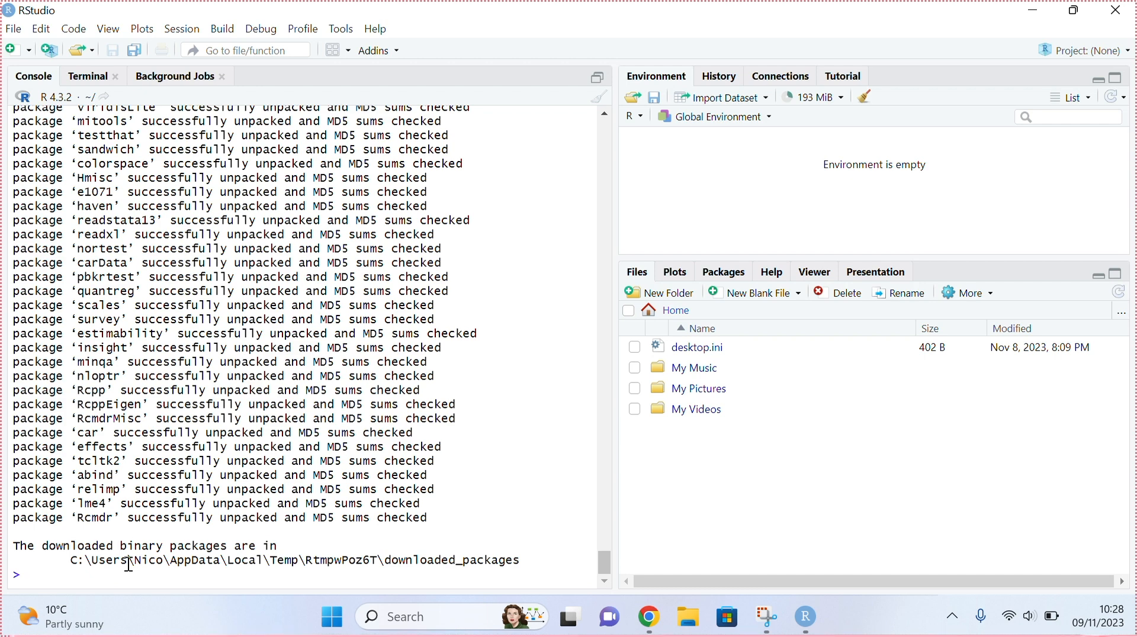
# - Load the Rcmdr package in the console with library(Rcmdr)
pyautogui.write('ibra')
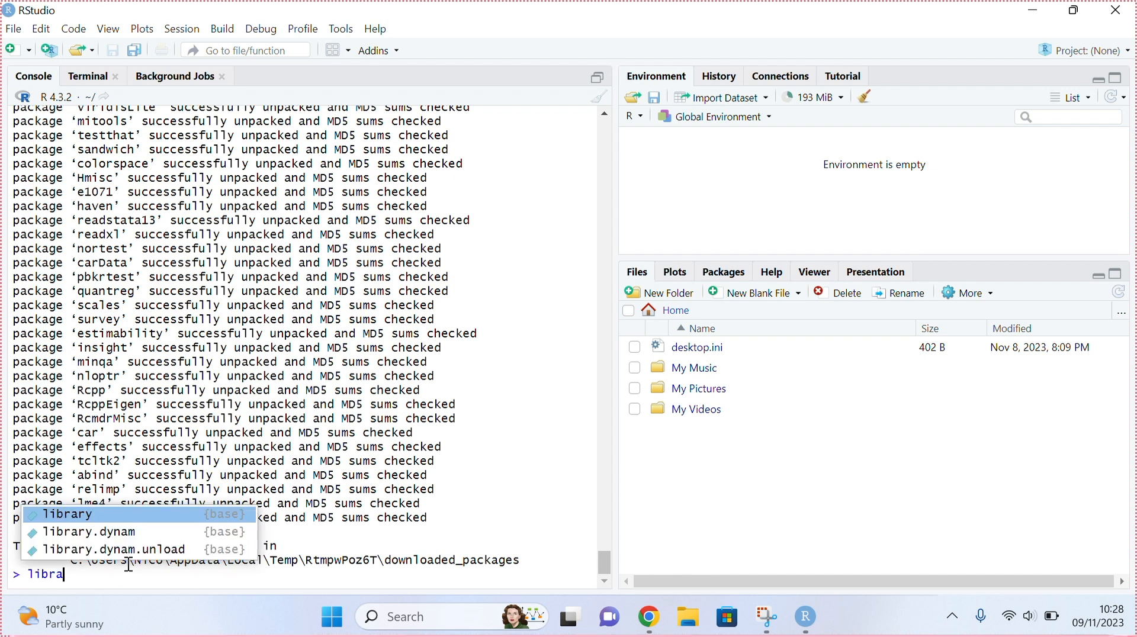
pyautogui.write('ry(')
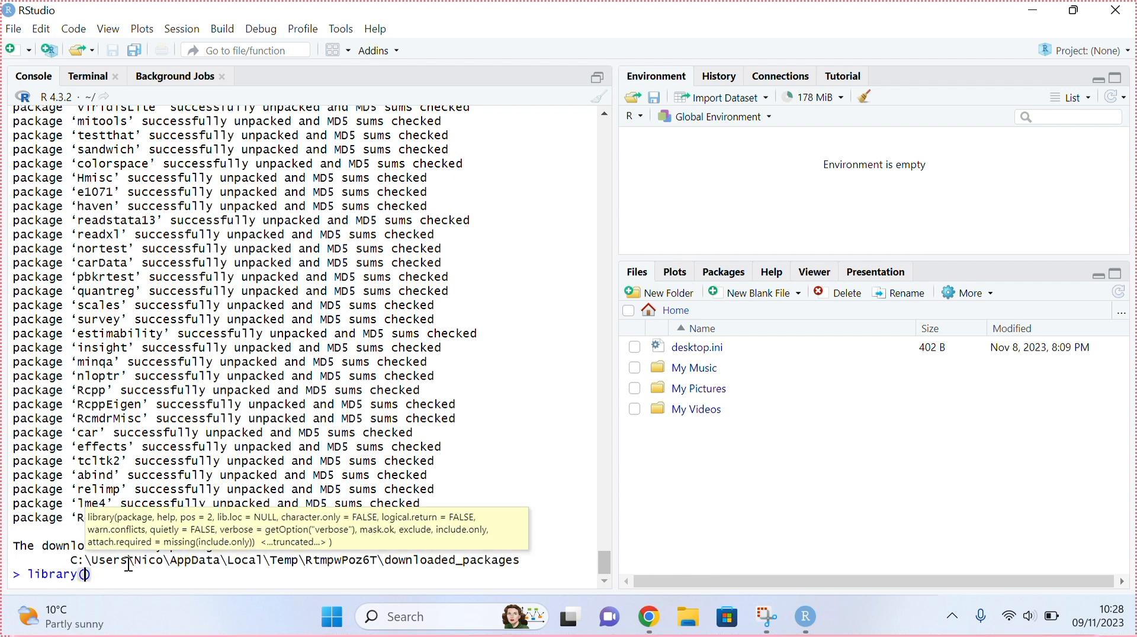
pyautogui.write('Rcmdr')
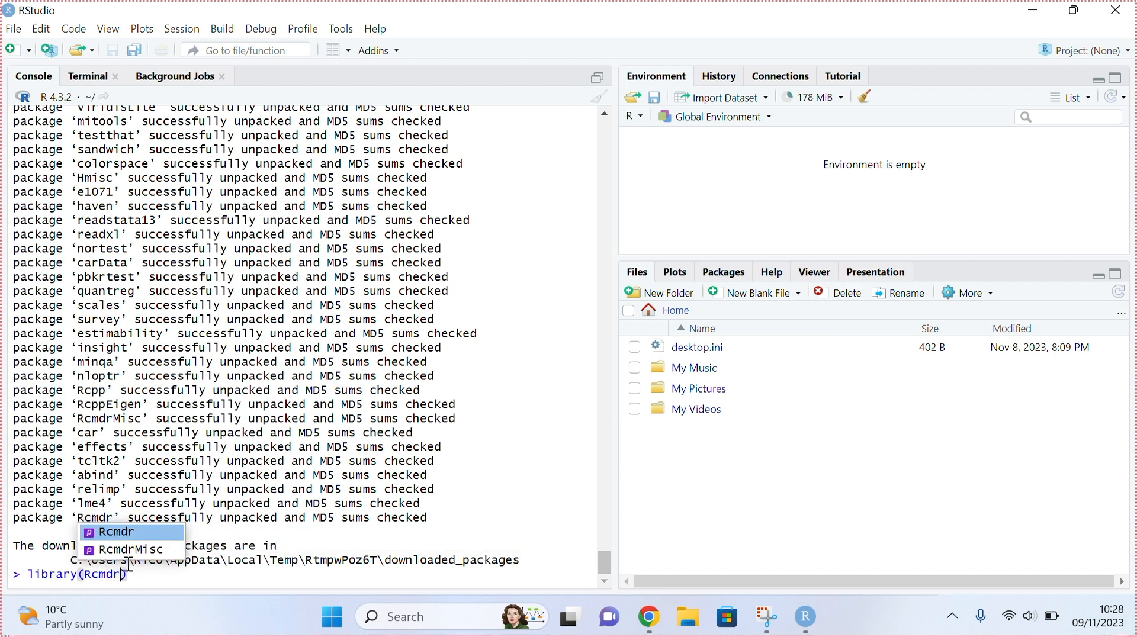
pyautogui.click(149, 532)
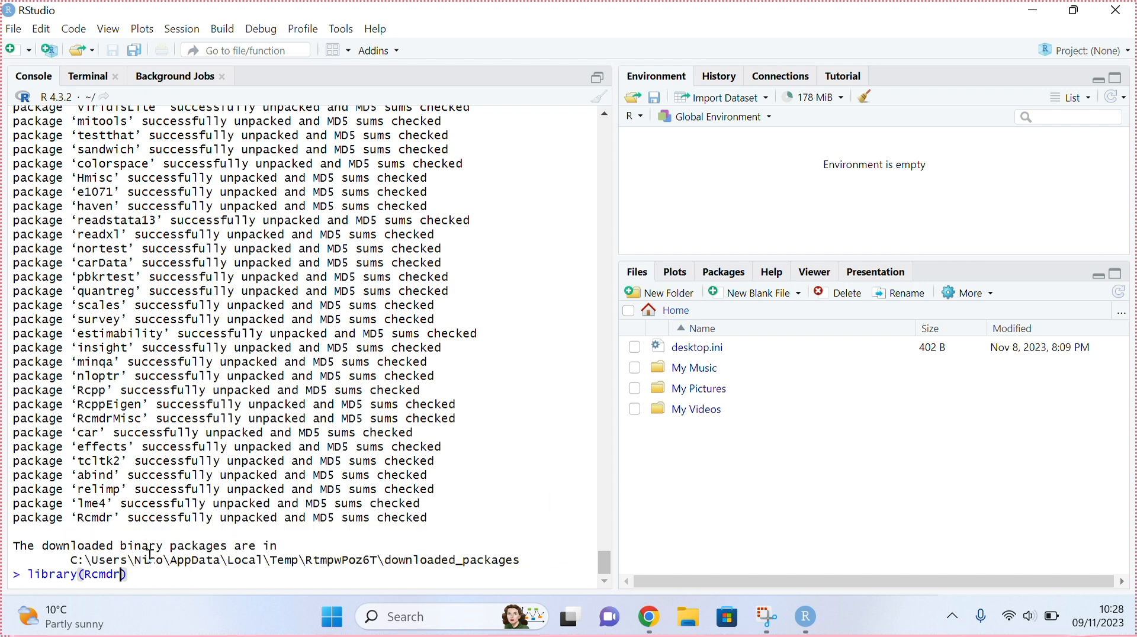
pyautogui.press('Return')
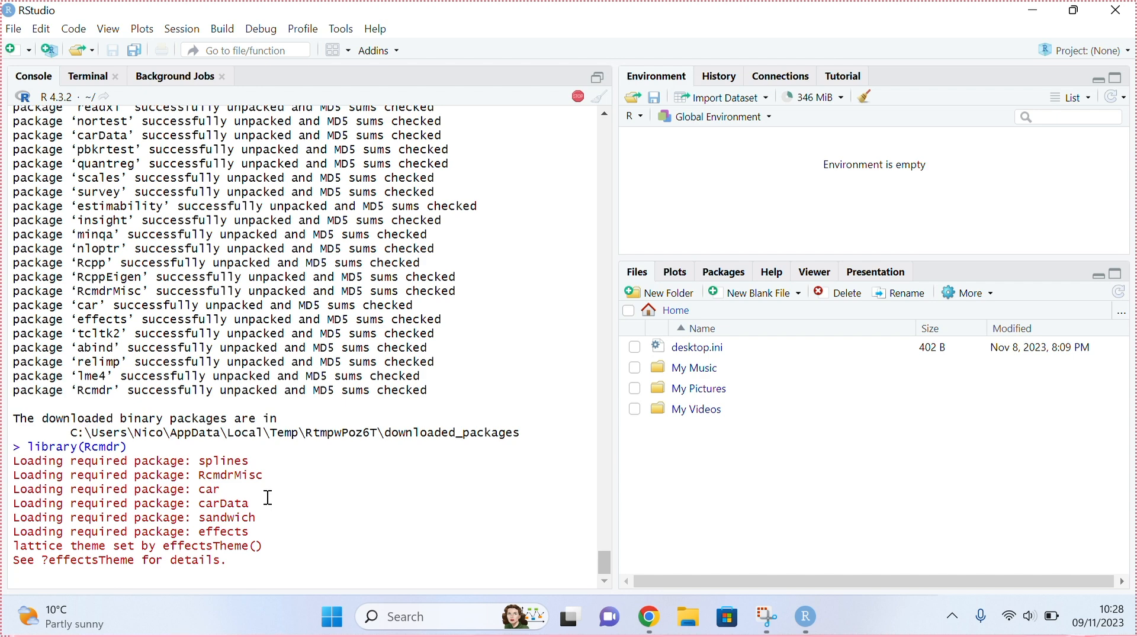
# - Agree to install the missing packages used by Rcmdr, choosing CRAN as the source
pyautogui.press('super+Tab')
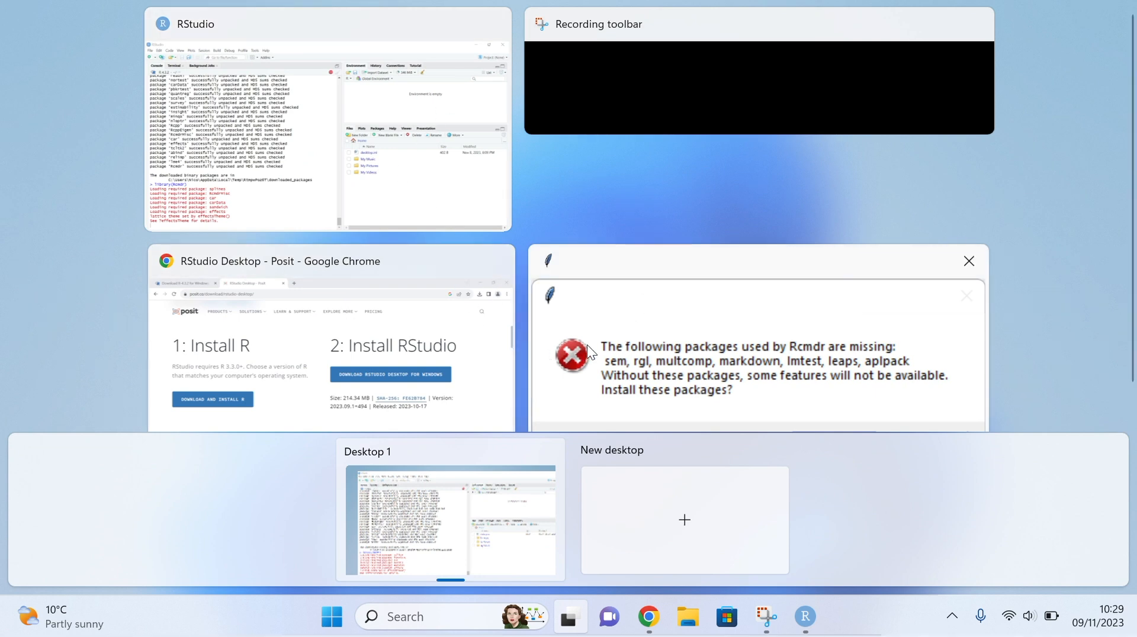
pyautogui.click(669, 339)
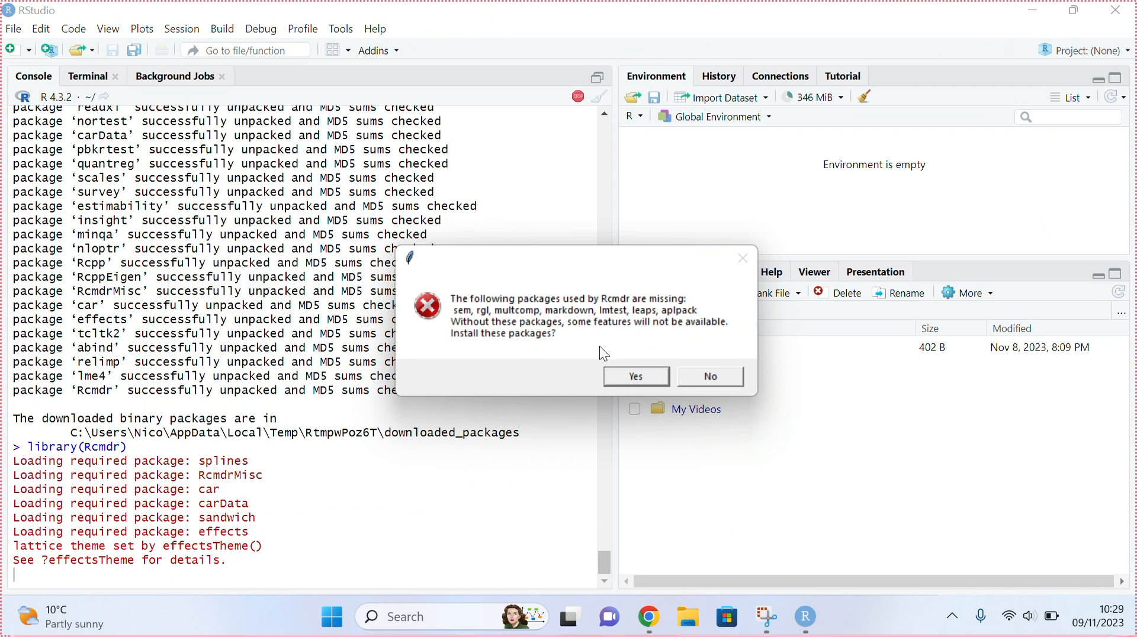
pyautogui.click(651, 379)
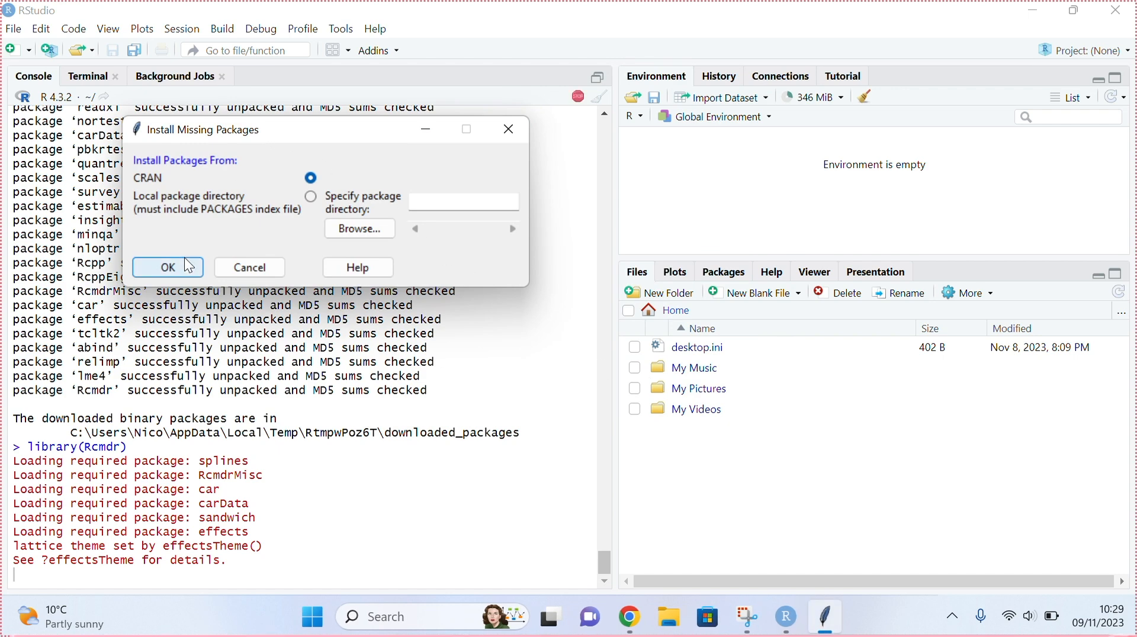
pyautogui.click(168, 267)
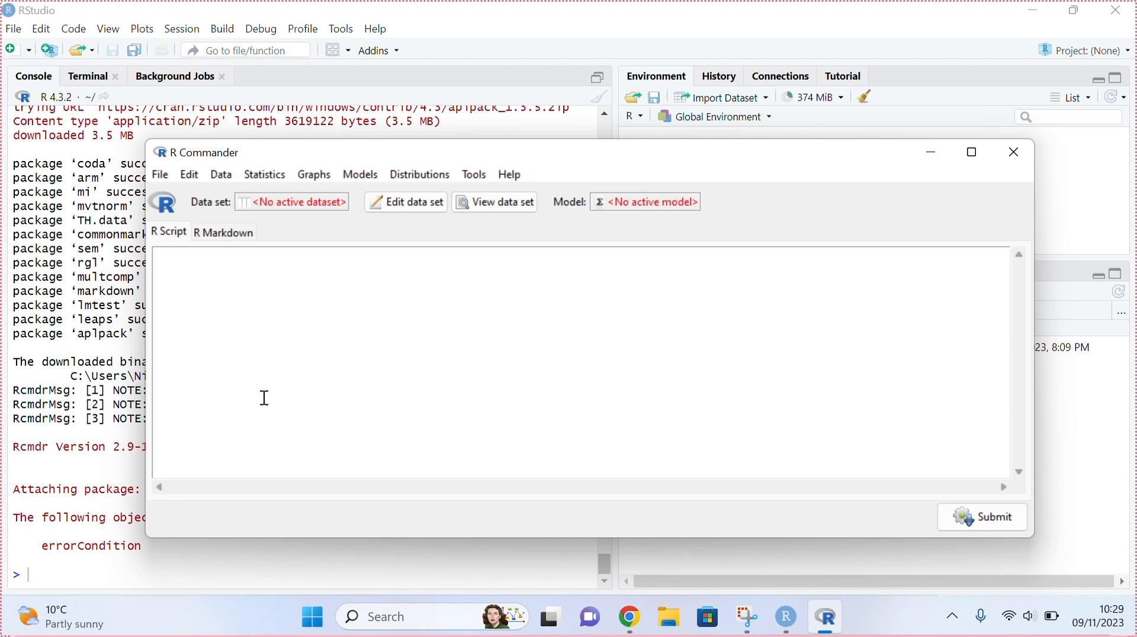
# - Bring the R Commander window to the front, move it higher, and highlight the masked object in the console
pyautogui.click(86, 566)
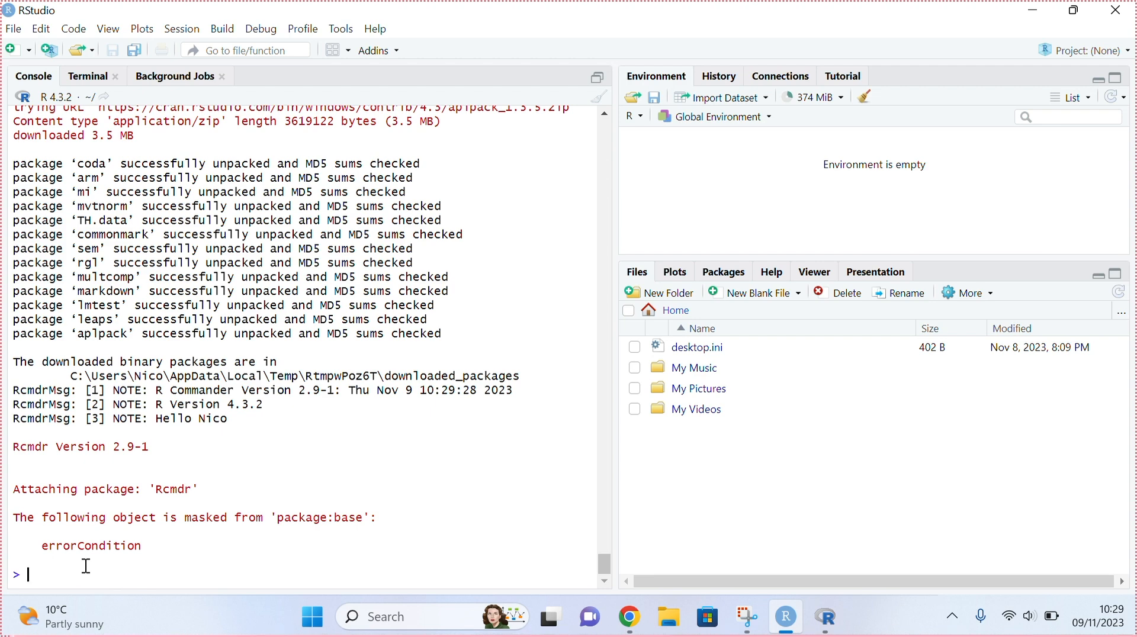
pyautogui.press('super+Tab')
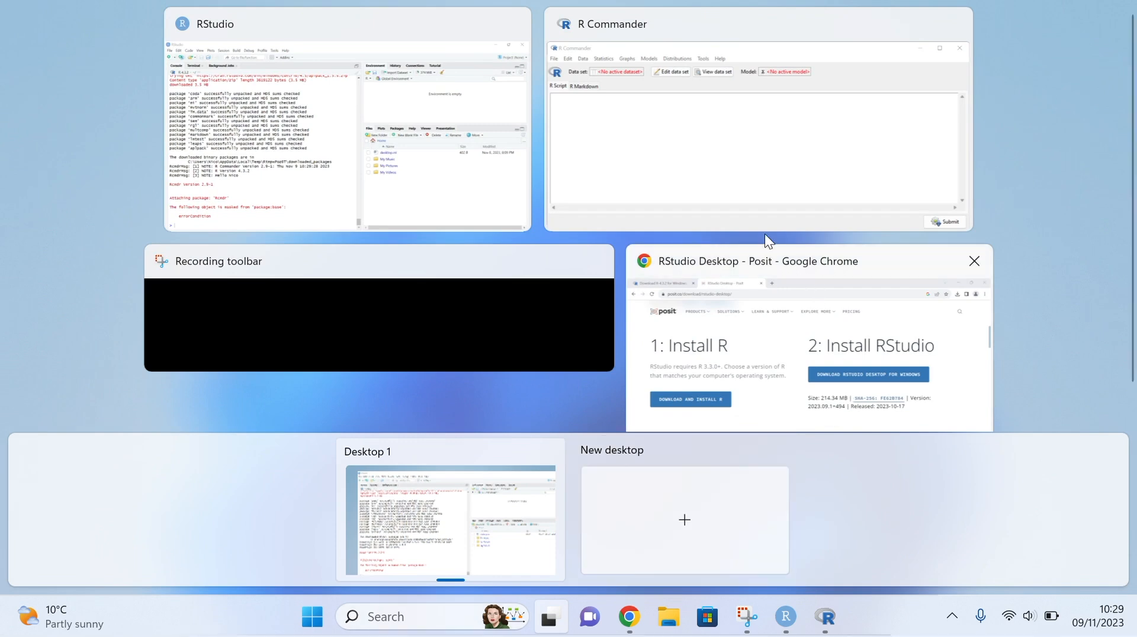
pyautogui.click(713, 161)
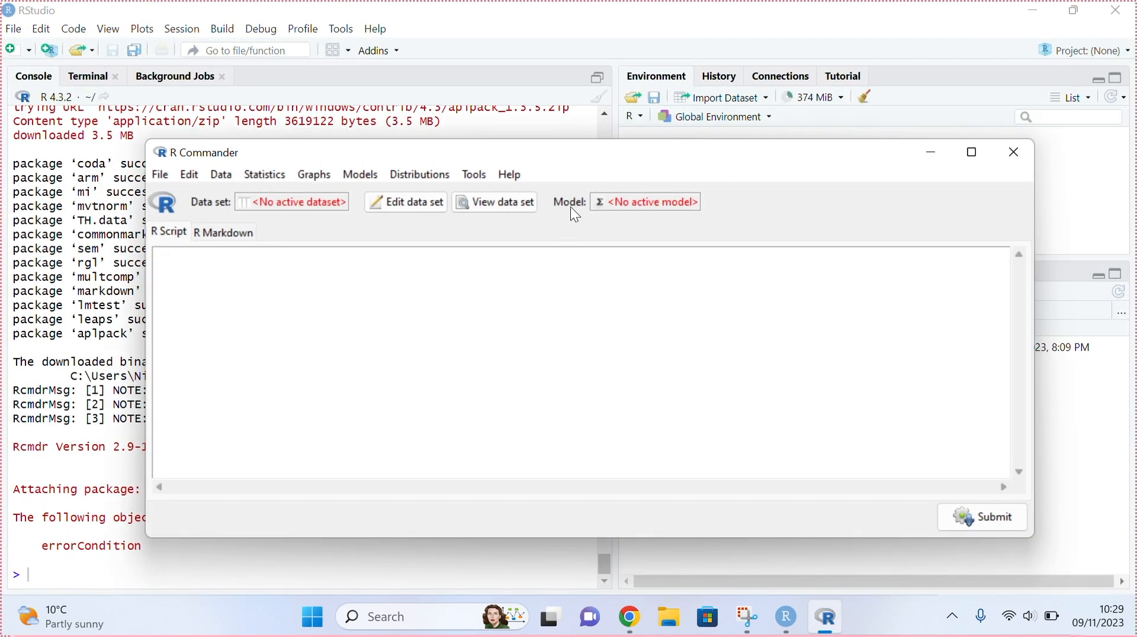
pyautogui.moveTo(560, 158); pyautogui.dragTo(577, 118)
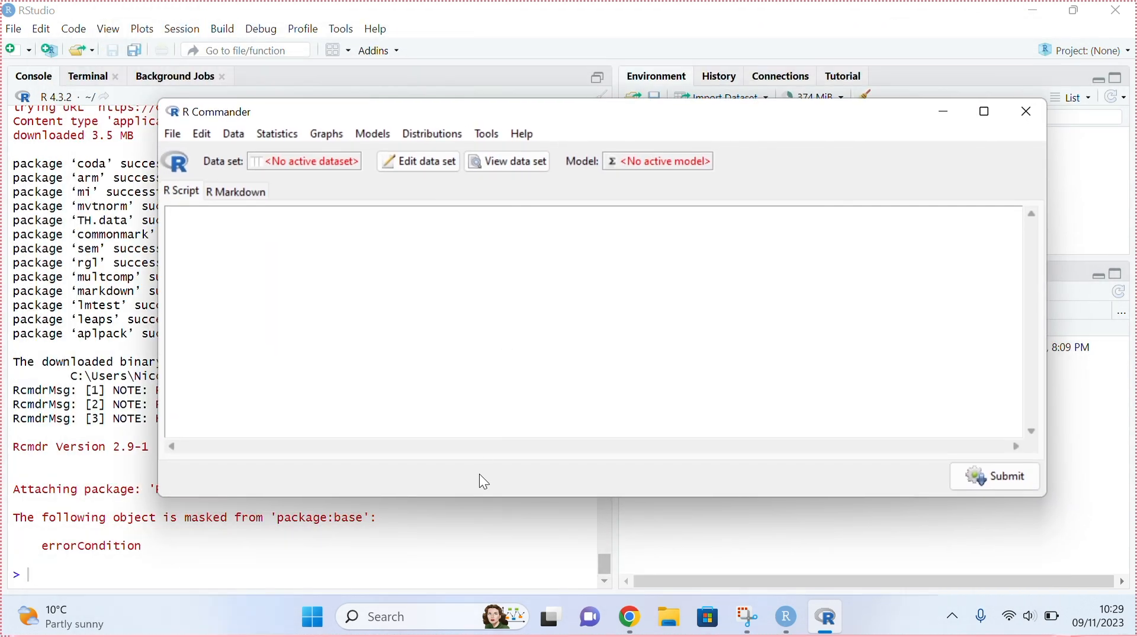
pyautogui.click(464, 551)
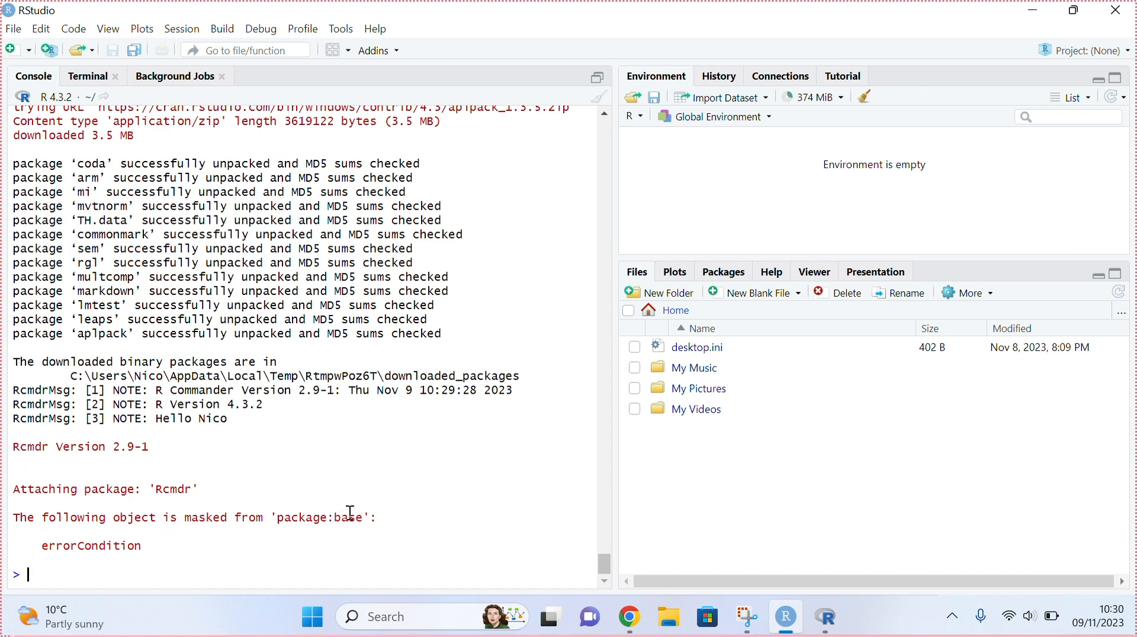
pyautogui.moveTo(32, 548); pyautogui.dragTo(178, 543)
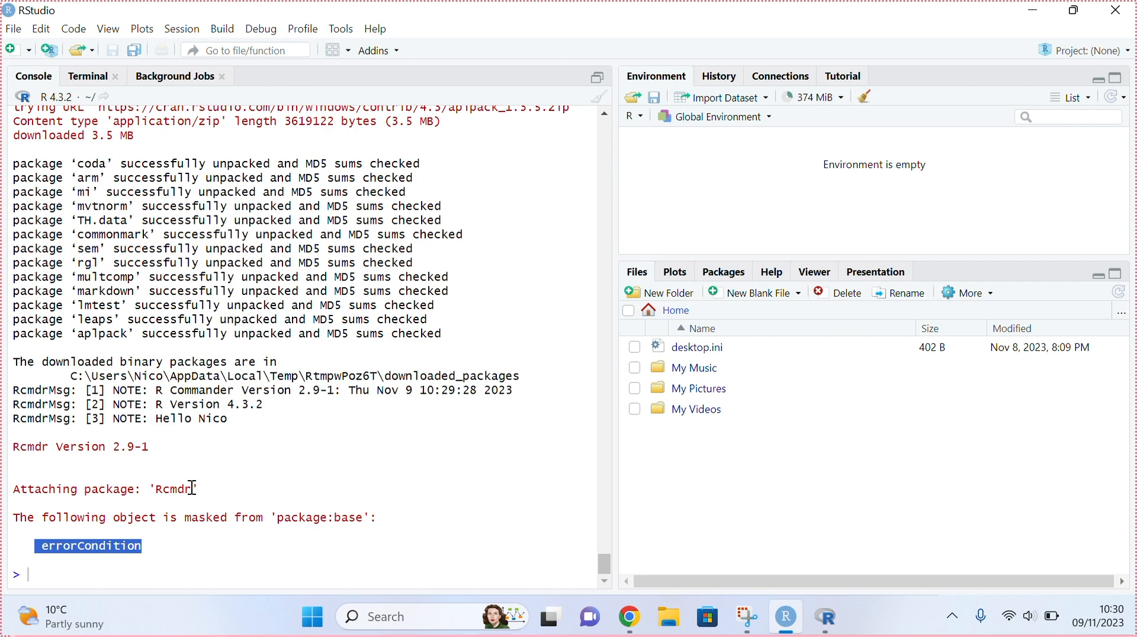
# - Exit R Commander, confirming the exit prompt
pyautogui.press('super+Tab')
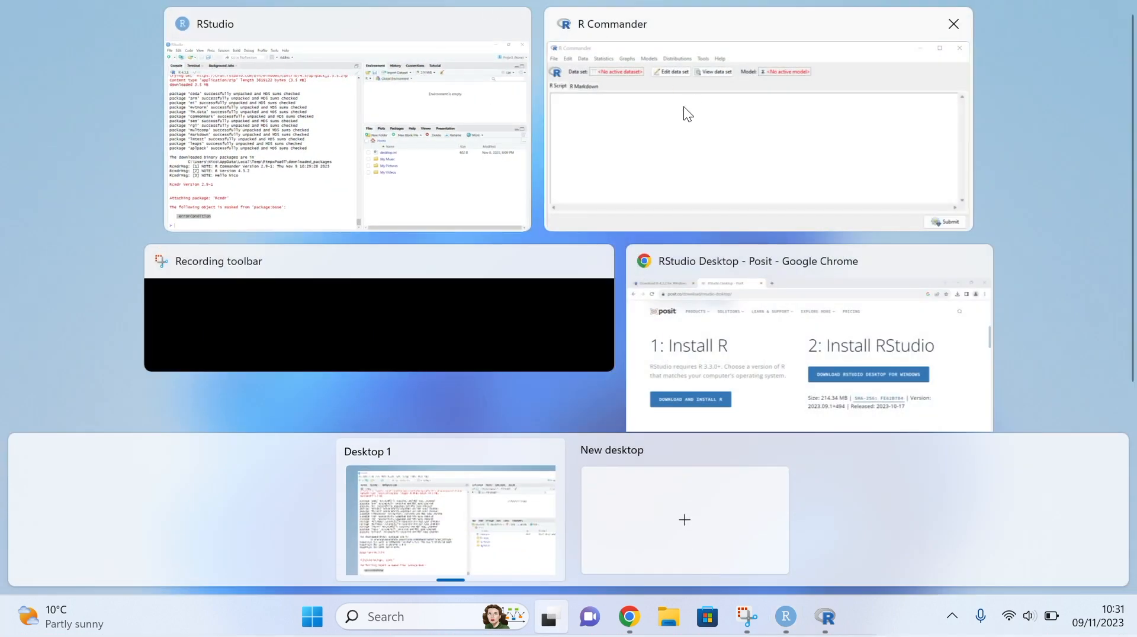
pyautogui.click(670, 94)
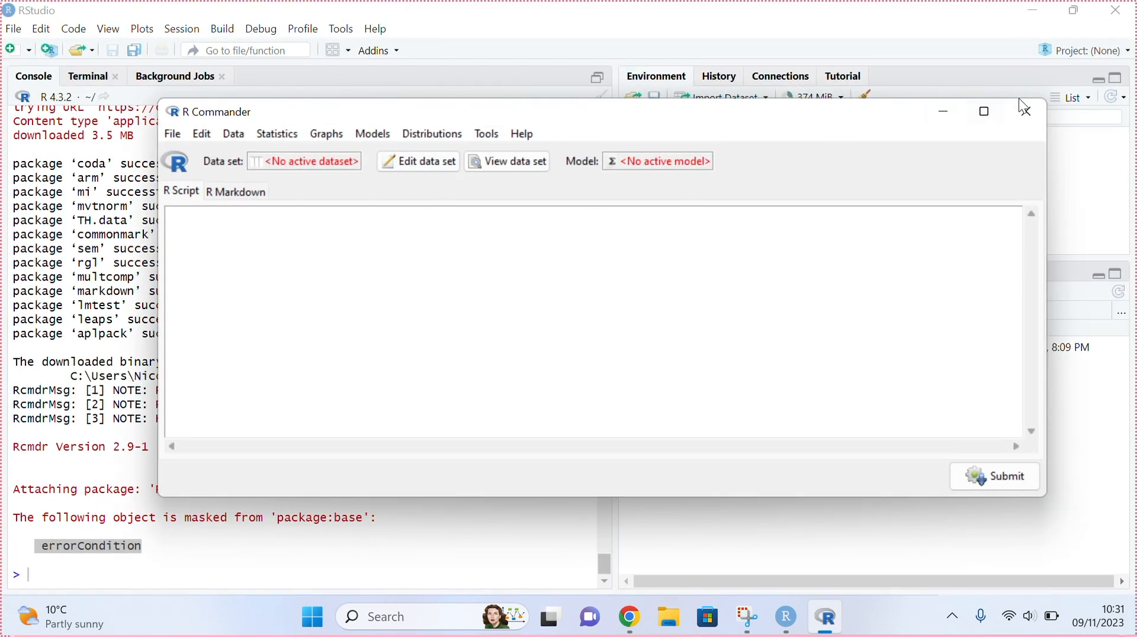
pyautogui.click(1031, 112)
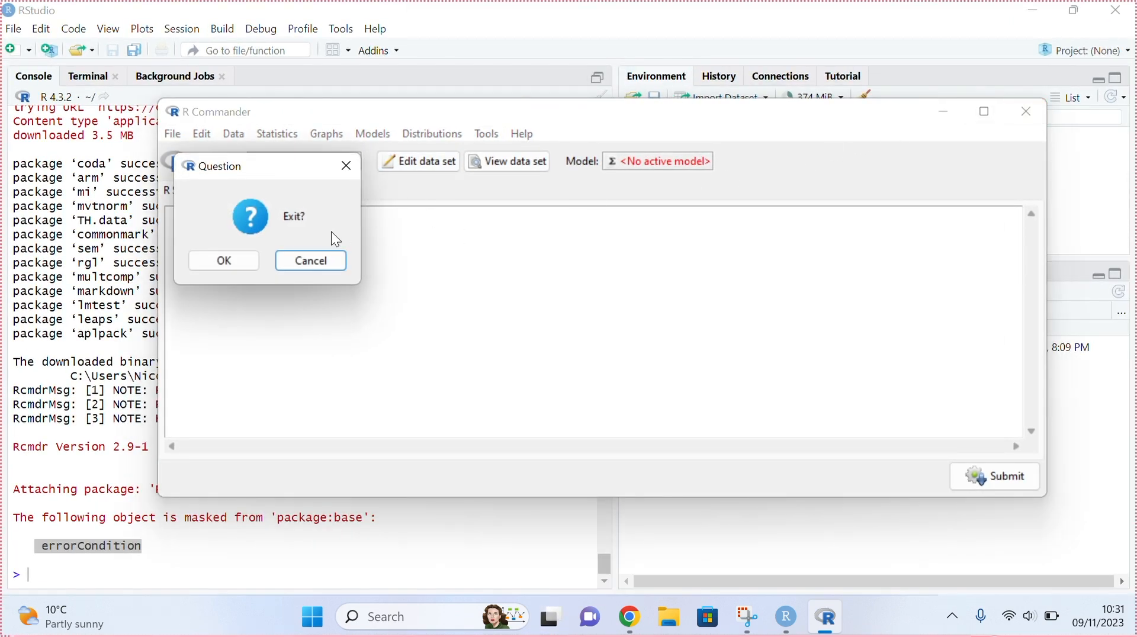
pyautogui.click(206, 261)
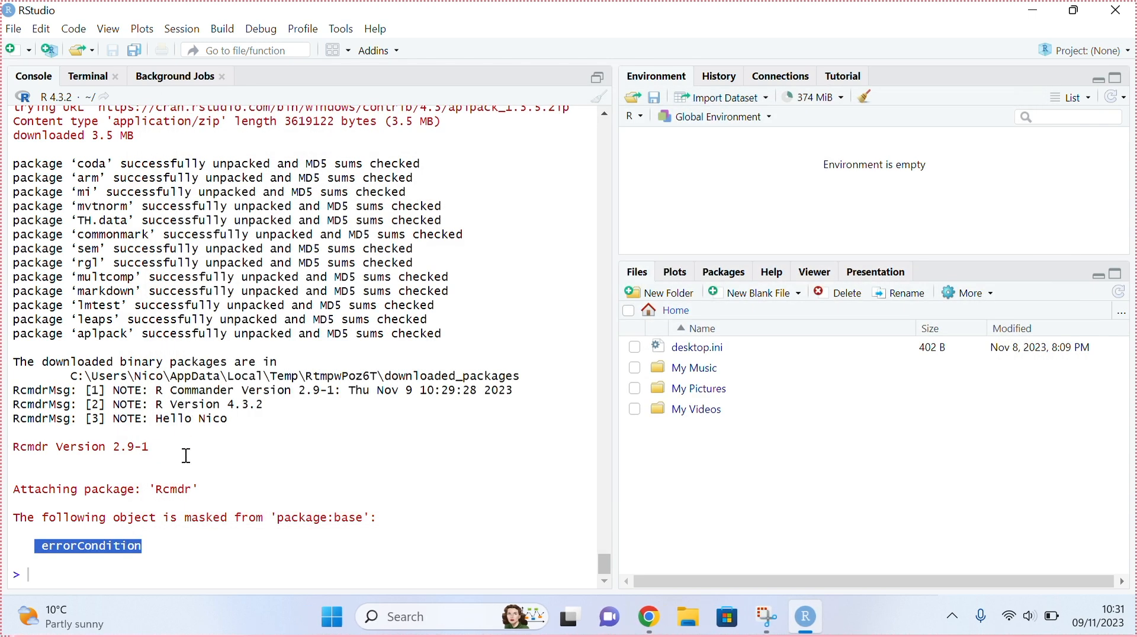
# - Recall library(Rcmdr) from the console history and run it again
pyautogui.click(142, 561)
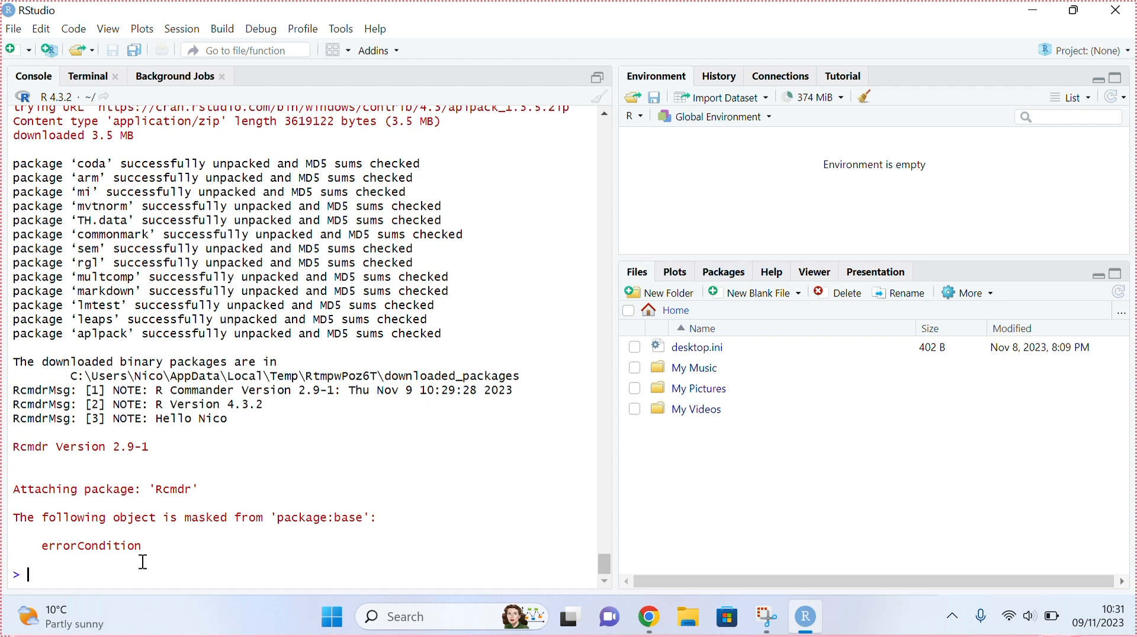
pyautogui.press('Up')
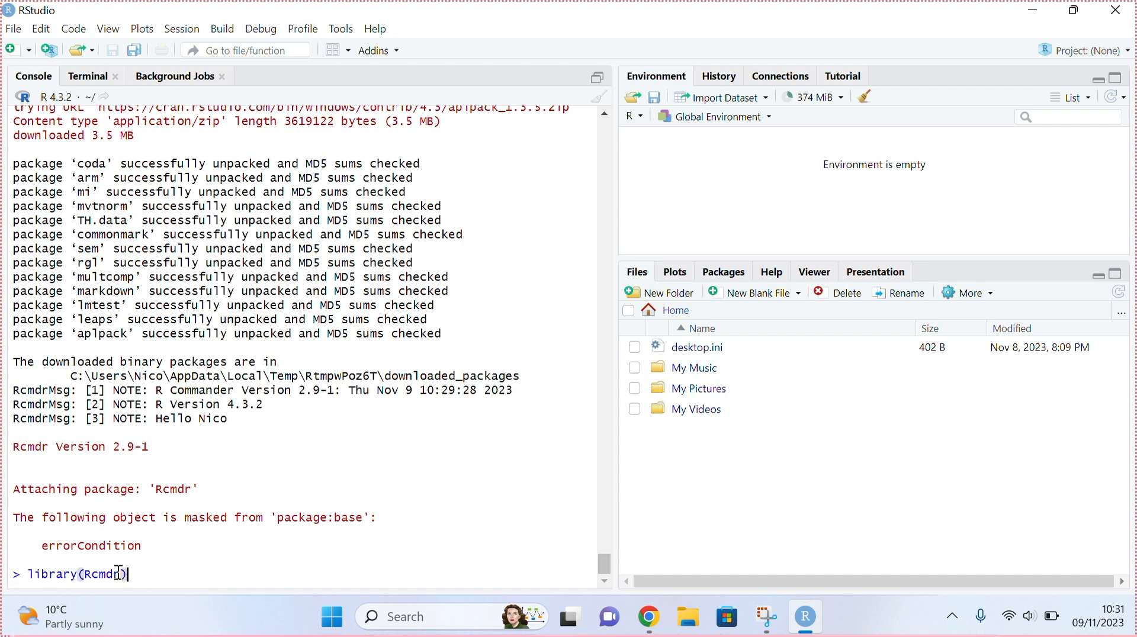
pyautogui.press('Up')
pyautogui.press('Down')
pyautogui.press('Up')
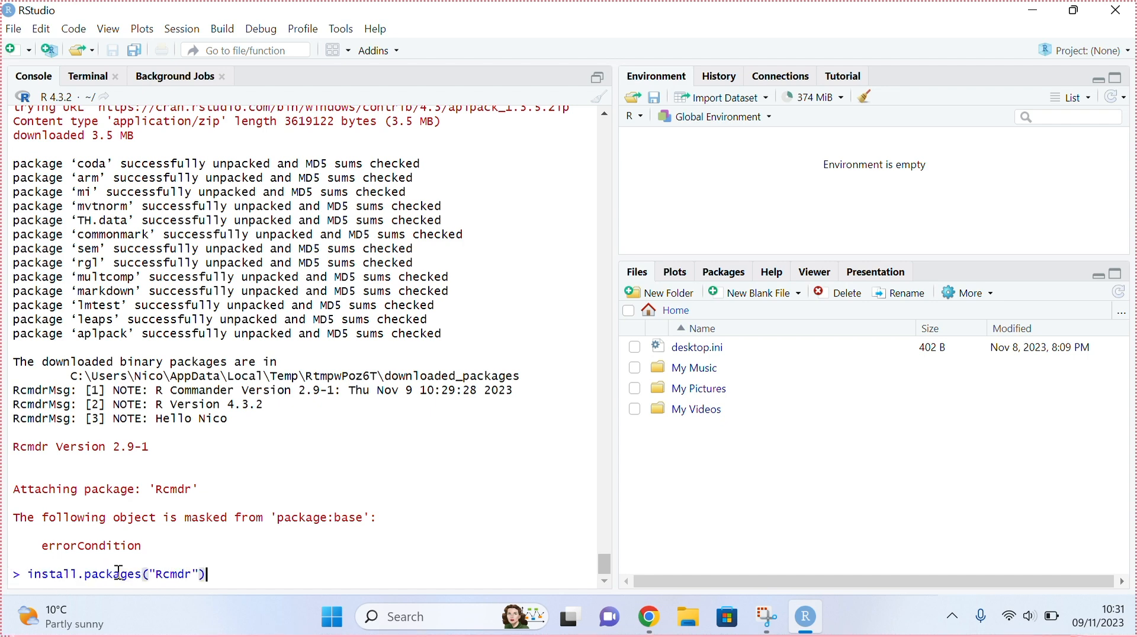
pyautogui.press('Down')
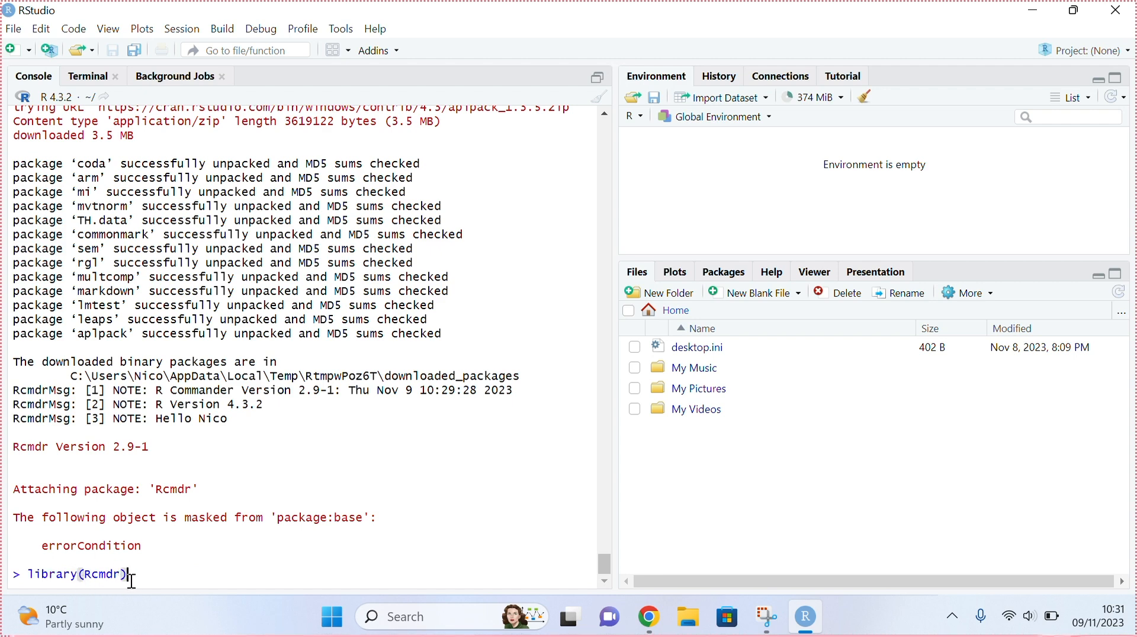
pyautogui.press('Return')
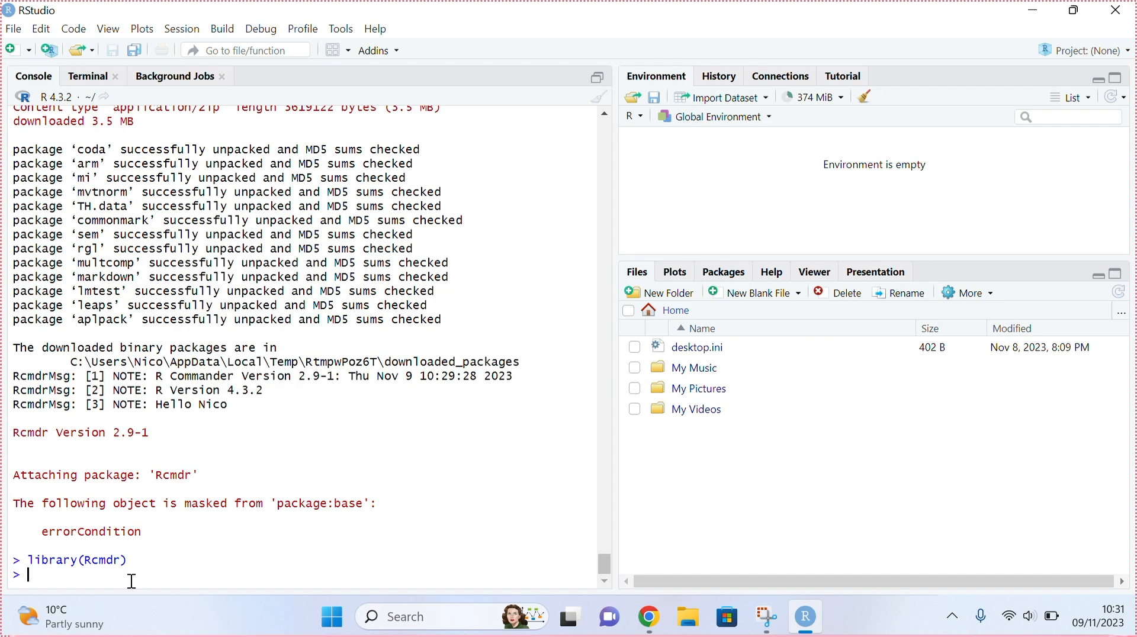
# - Return to RStudio and close it
pyautogui.press('super+Tab')
pyautogui.click(416, 479)
pyautogui.click(1115, 13)
pyautogui.click(1115, 13)
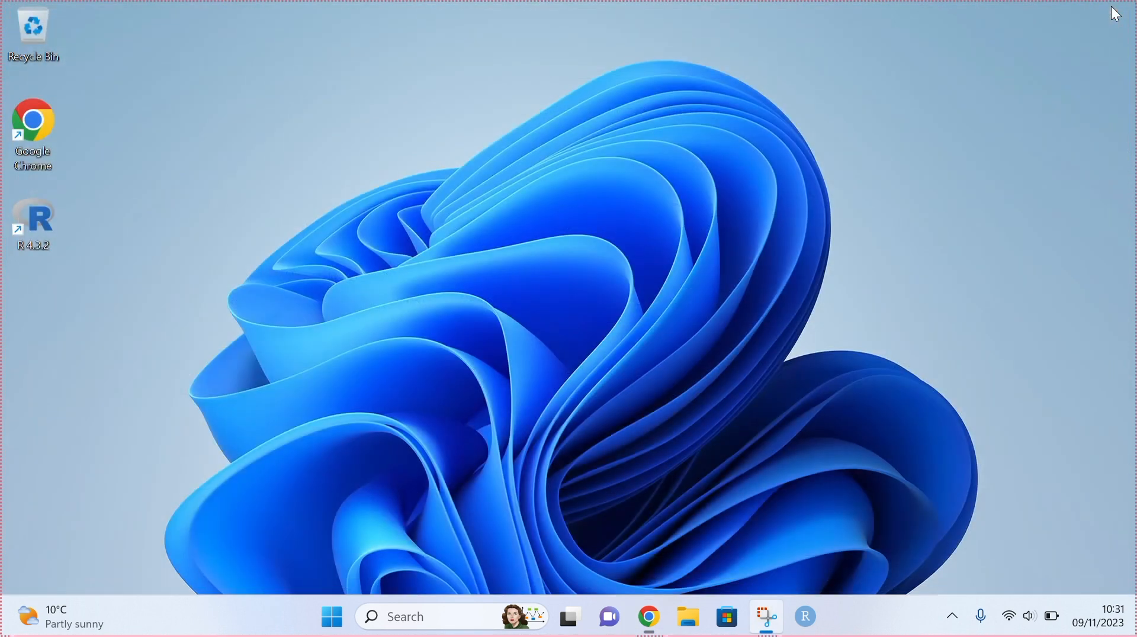
# - Relaunch RStudio from the taskbar, rerun library(Rcmdr) from history, and bring up the R Commander window
pyautogui.click(805, 617)
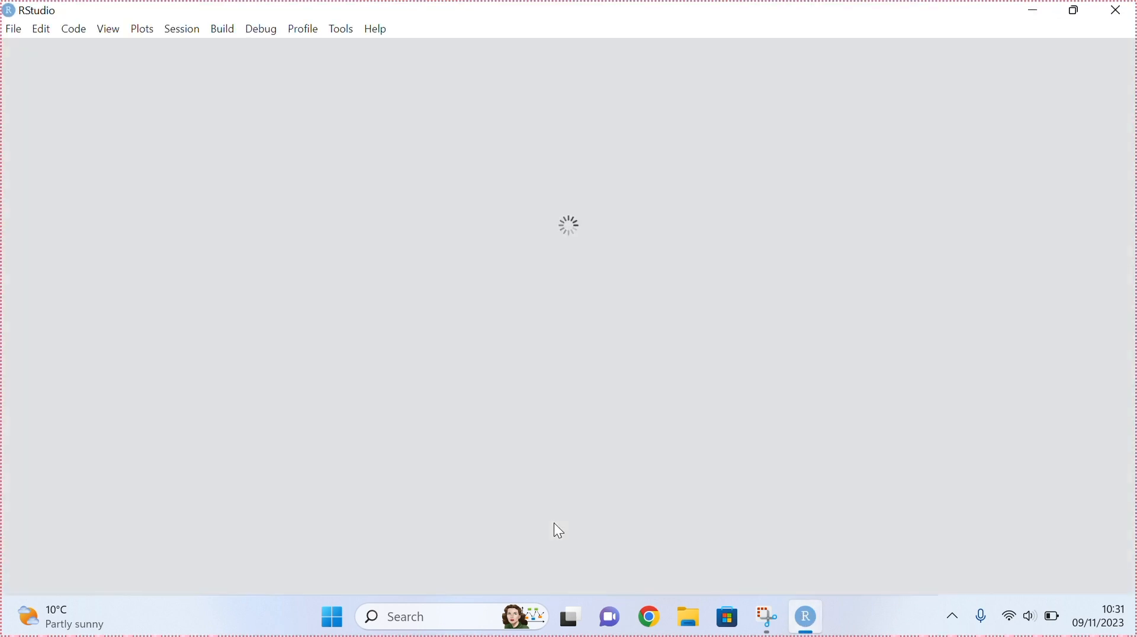
pyautogui.press('Up')
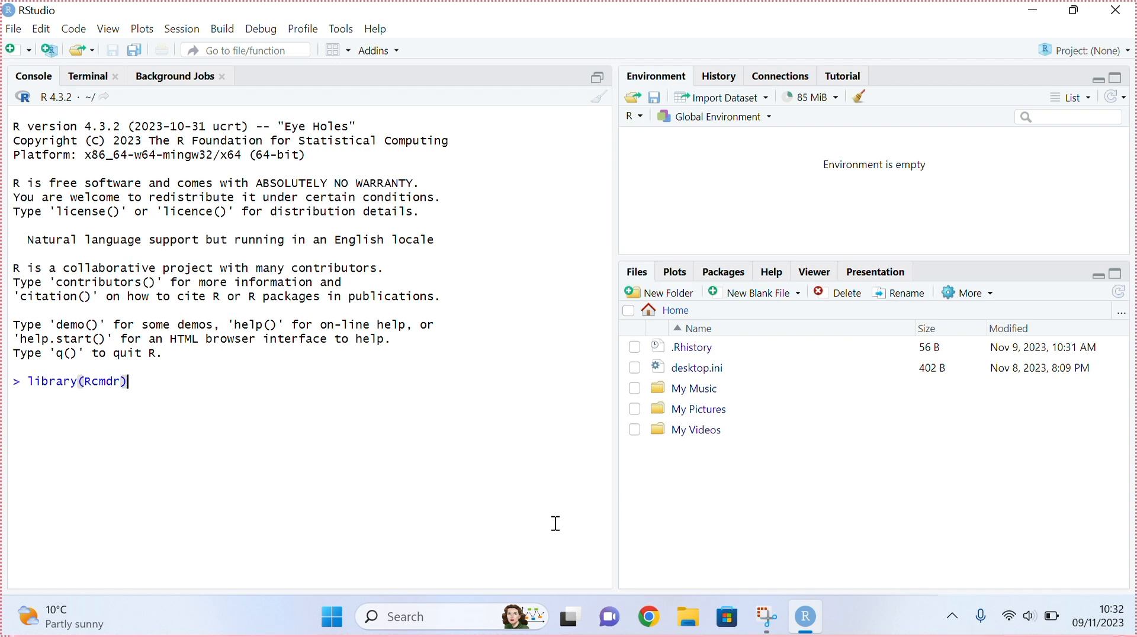
pyautogui.press('Return')
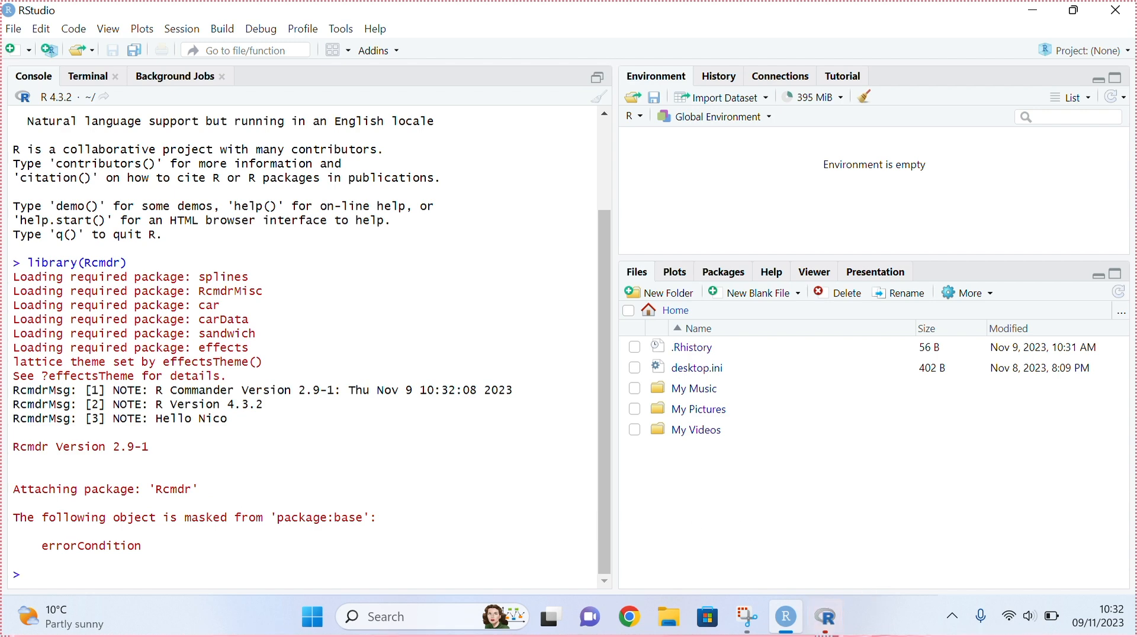
pyautogui.click(824, 618)
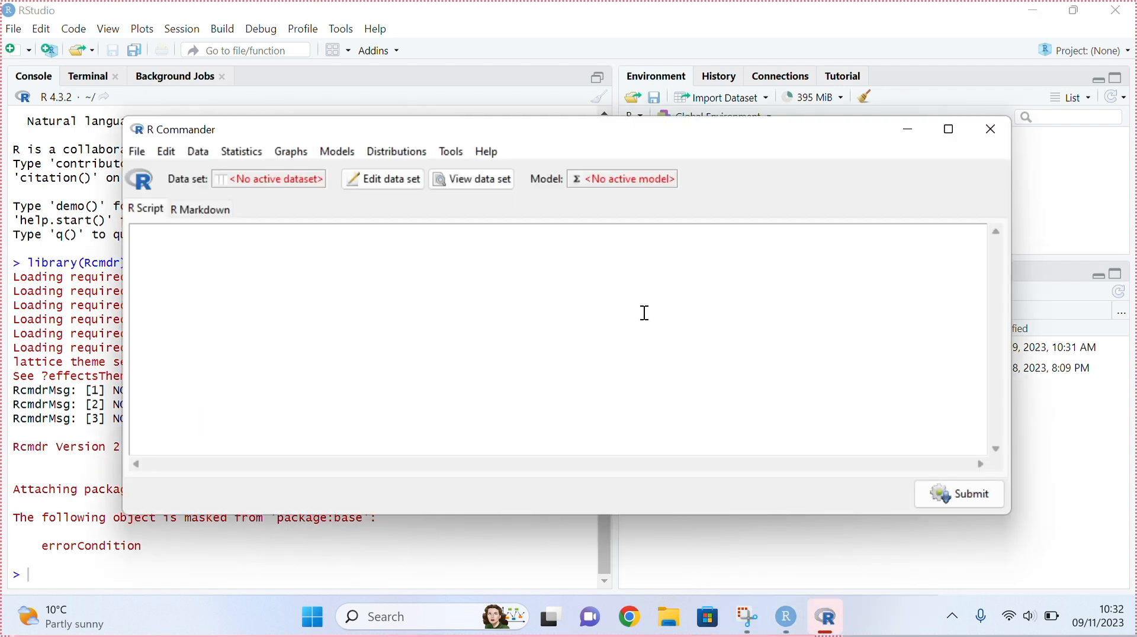